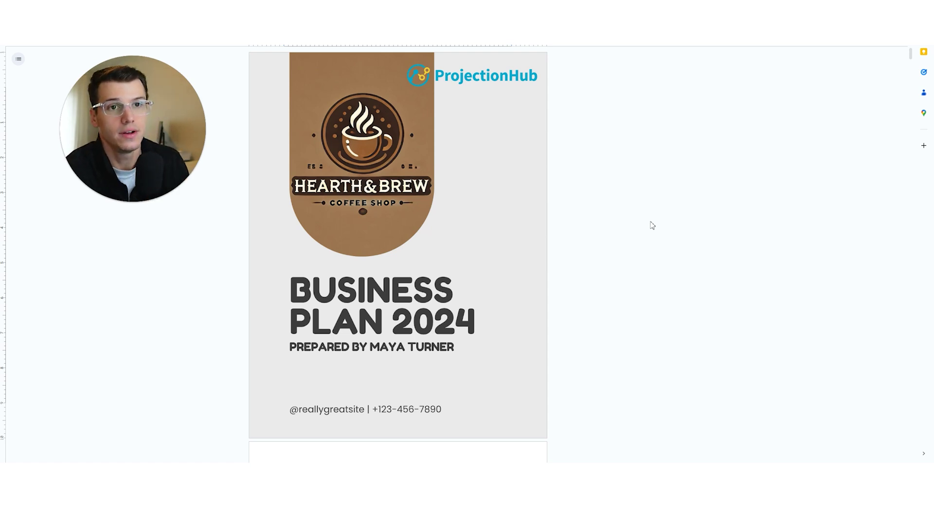
- Scroll up and down through the Hearth & Brew business plan in Google Docs to review it
scroll(594, 162, down, 15)
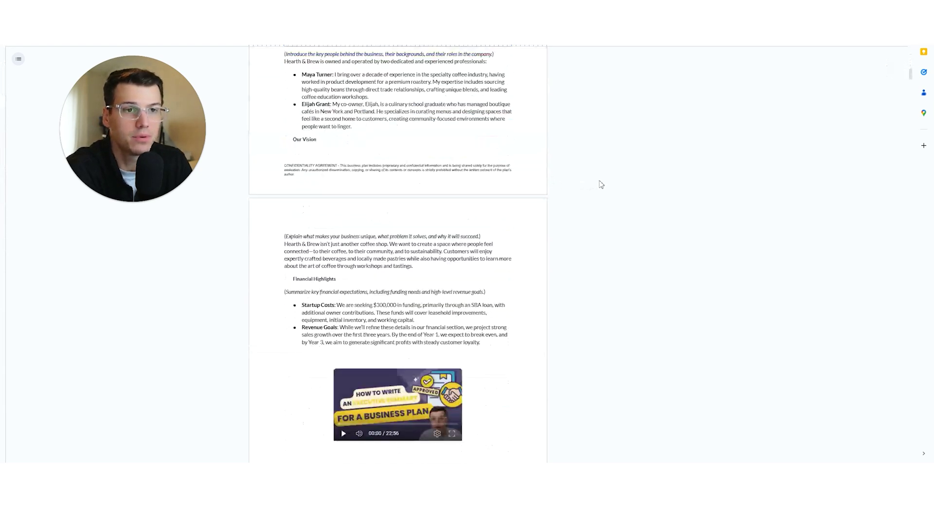
scroll(602, 185, down, 15)
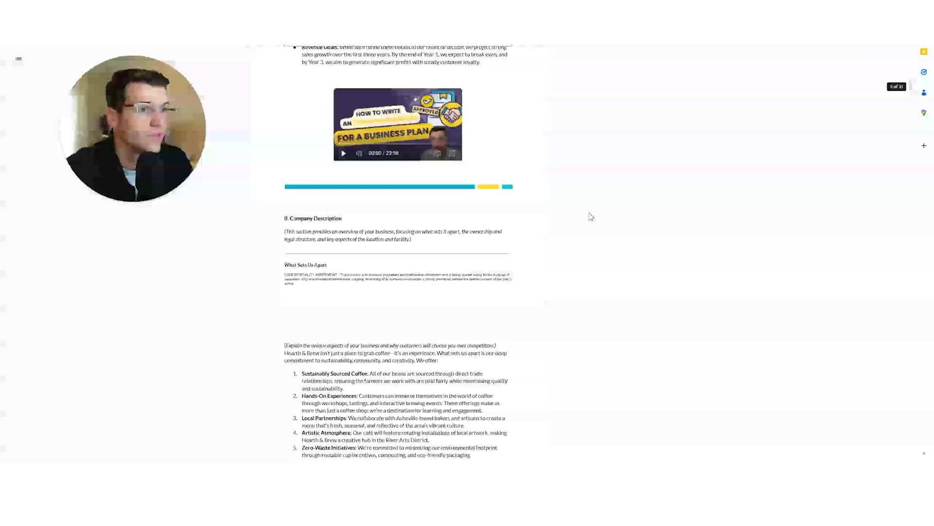
scroll(591, 217, up, 20)
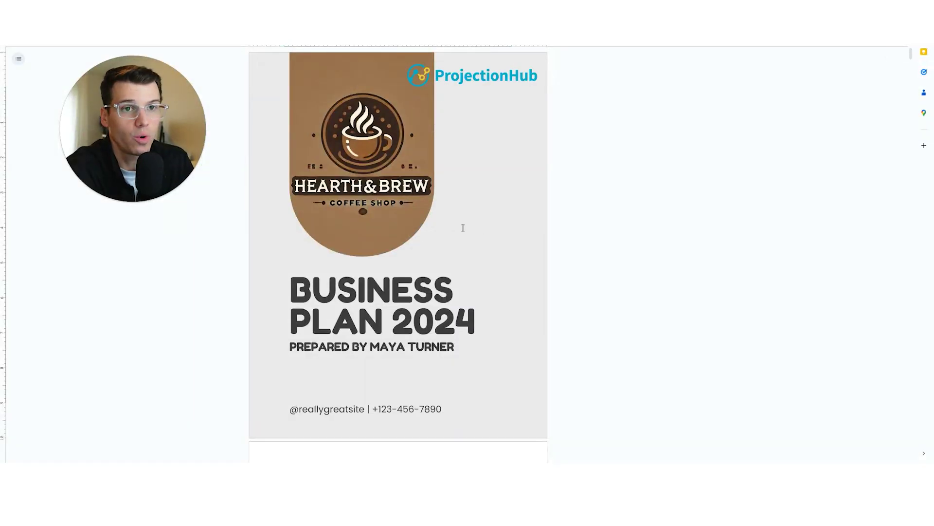
scroll(464, 216, down, 1)
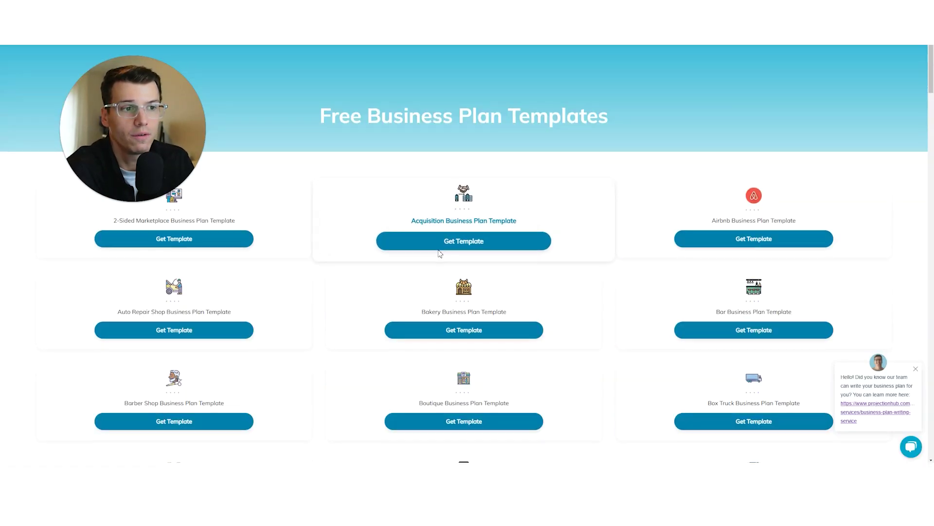
scroll(443, 233, down, 10)
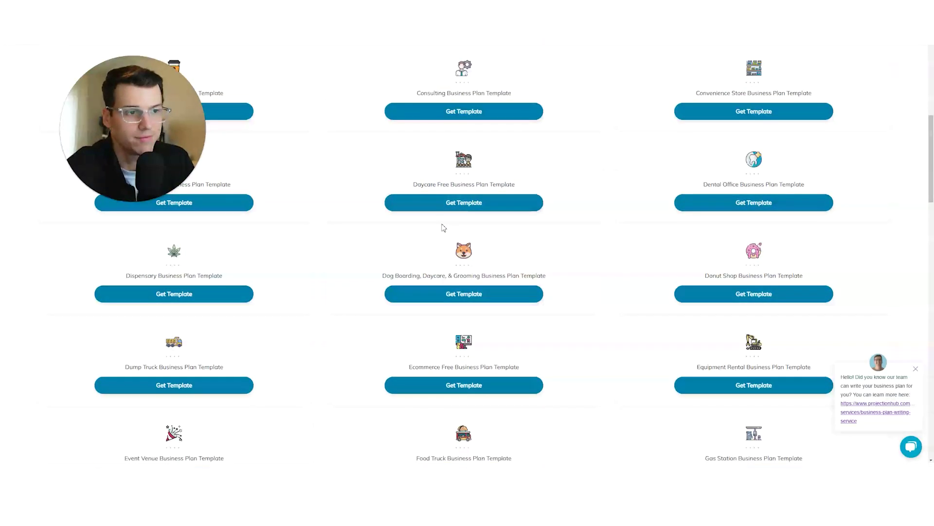
scroll(444, 224, down, 15)
scroll(441, 217, up, 13)
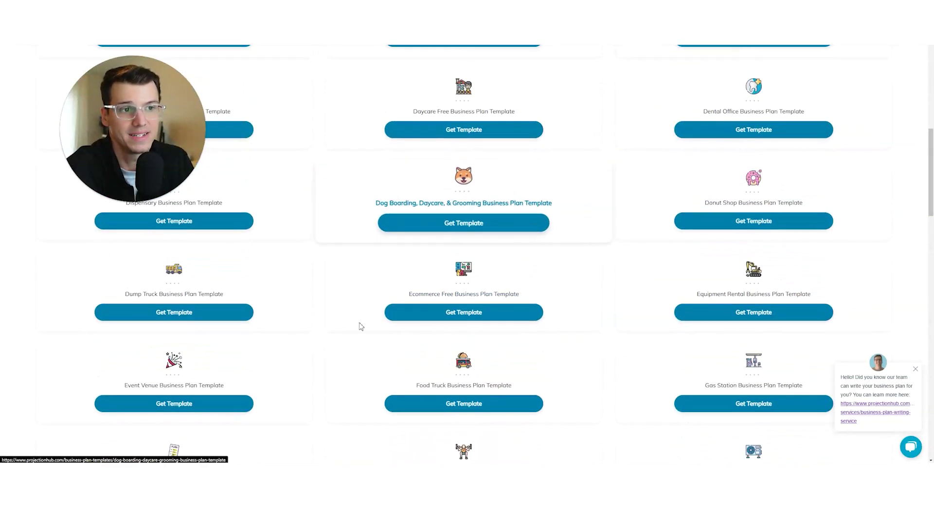
scroll(529, 253, up, 12)
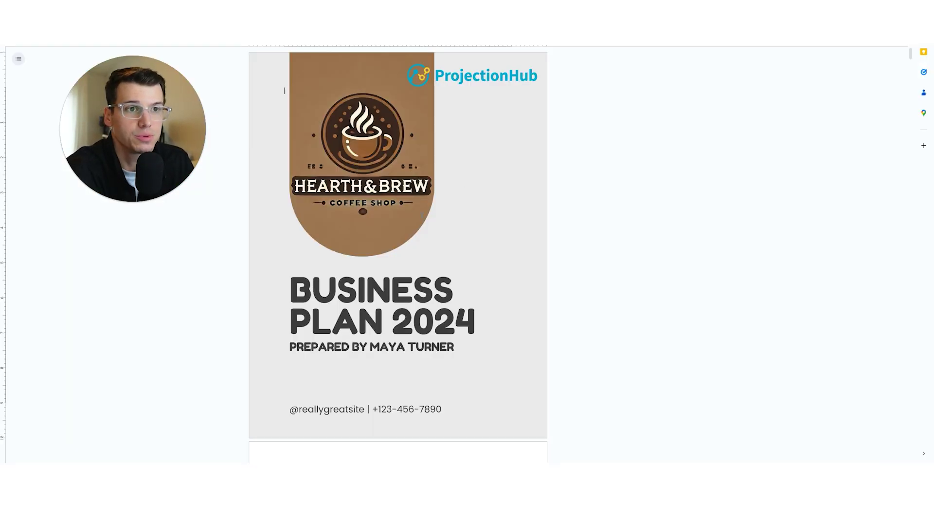
- Scroll further down the Hearth & Brew plan in Google Docs
scroll(447, 189, down, 10)
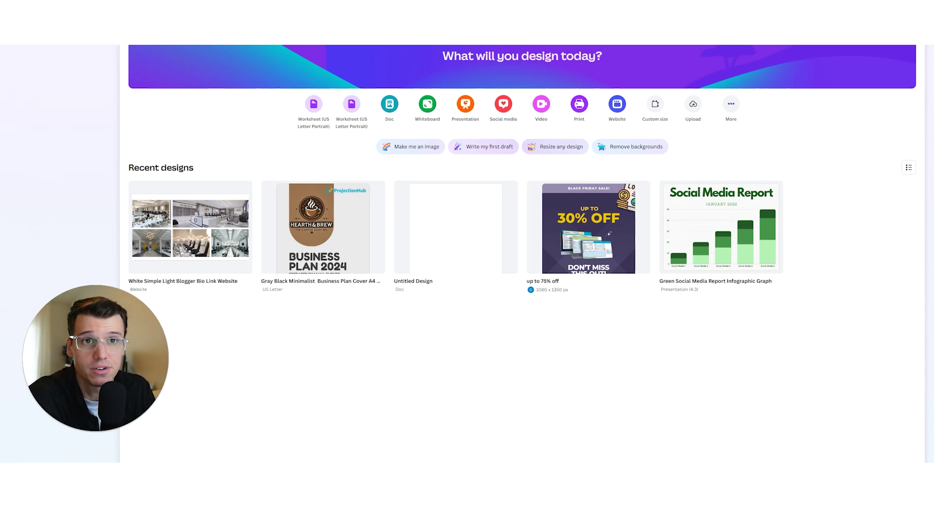
click(12, 22)
click(304, 140)
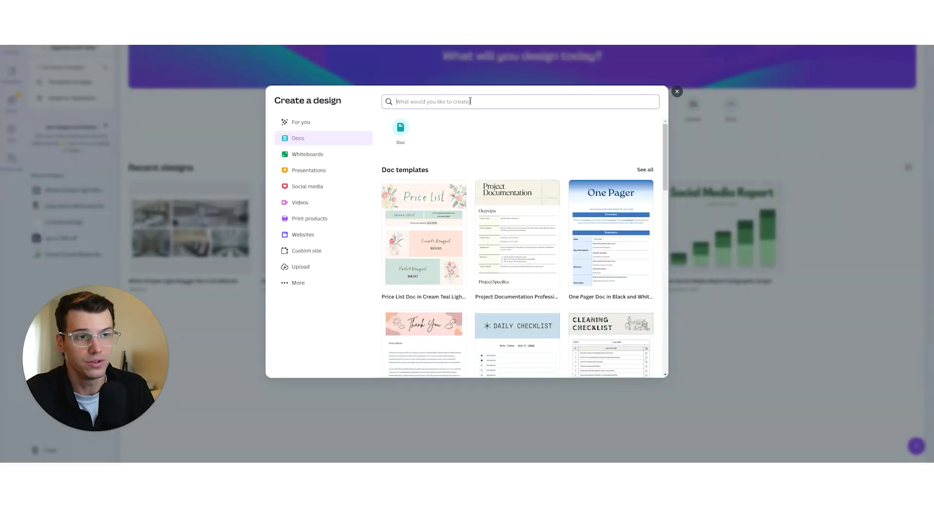
text(cover pag)
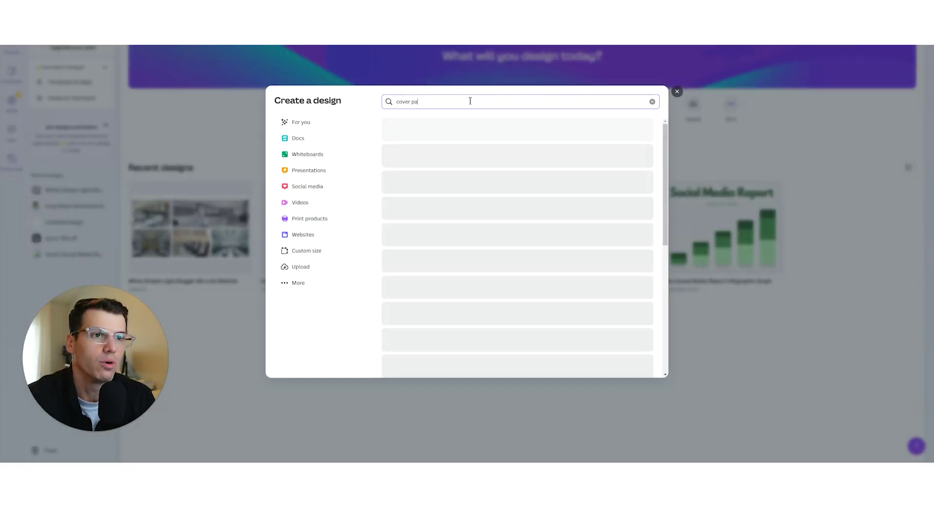
key(BackSpace)
key(BackSpace)
key(BackSpace)
key(BackSpace)
key(BackSpace)
key(BackSpace)
key(BackSpace)
key(BackSpace)
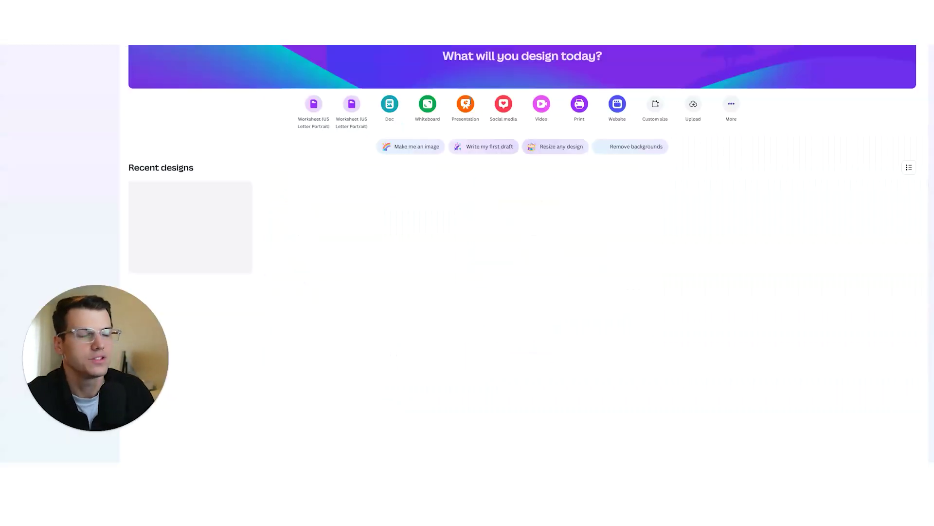
click(677, 92)
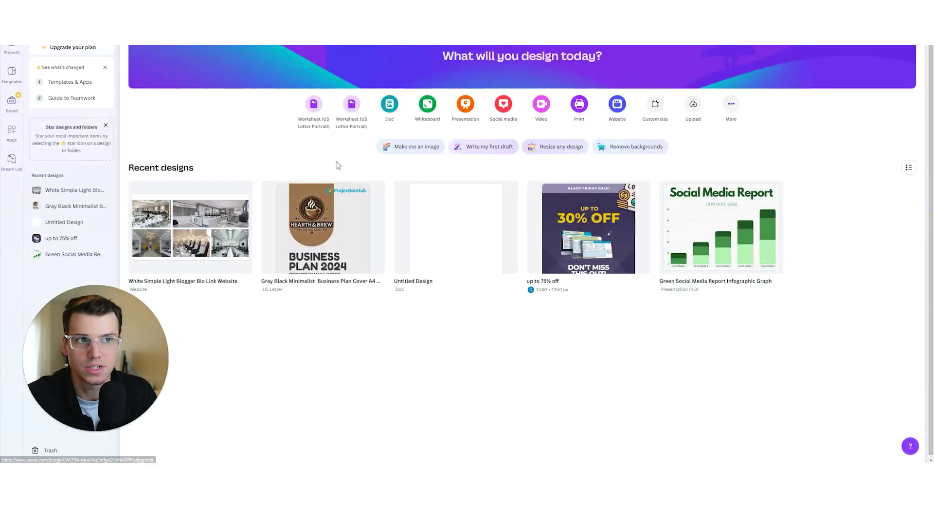
- Search Canva's templates library for business plan cover pages
click(12, 71)
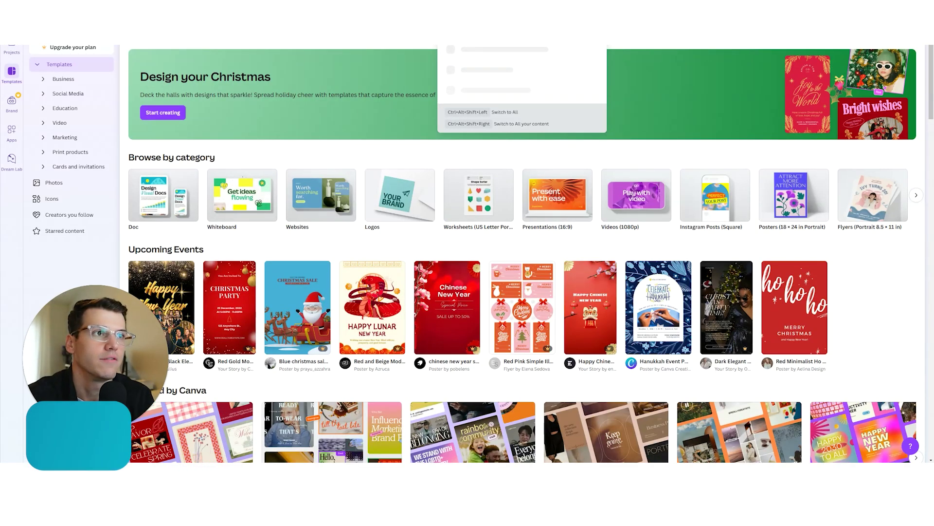
key(Return)
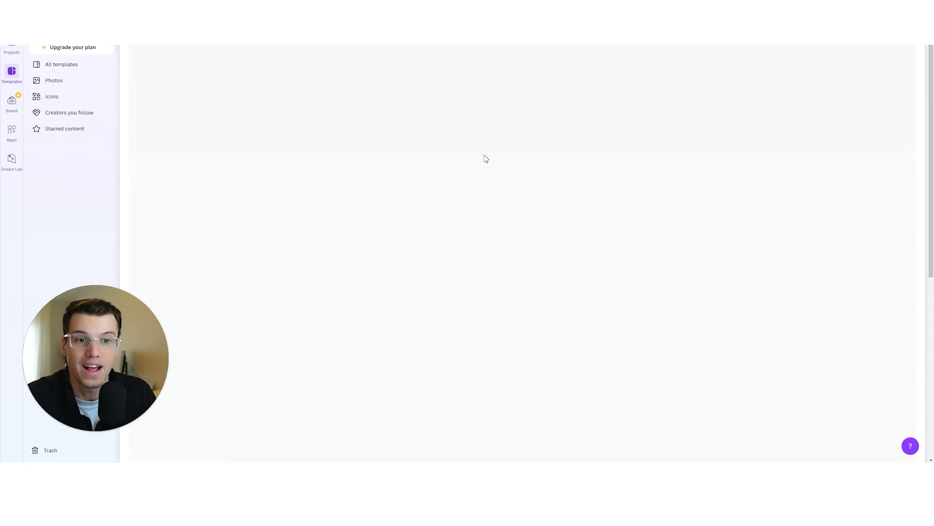
scroll(511, 257, down, 10)
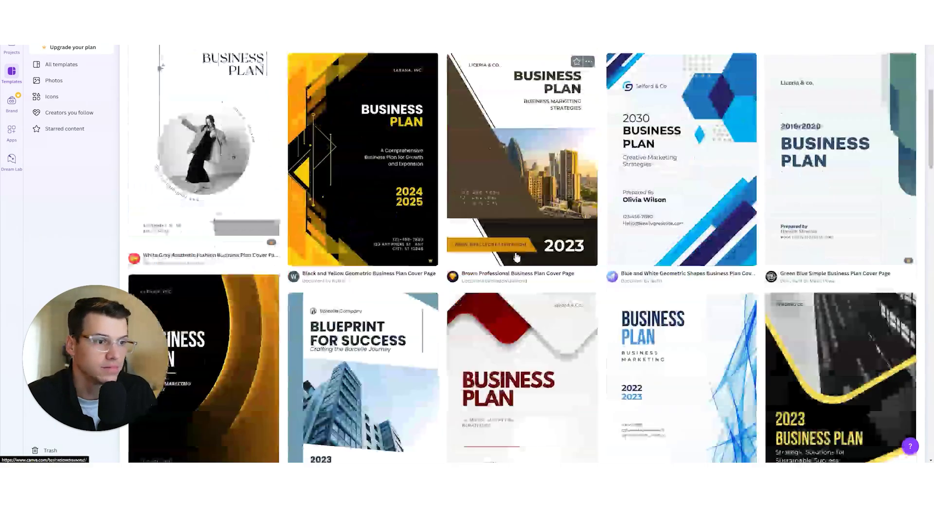
scroll(515, 264, up, 10)
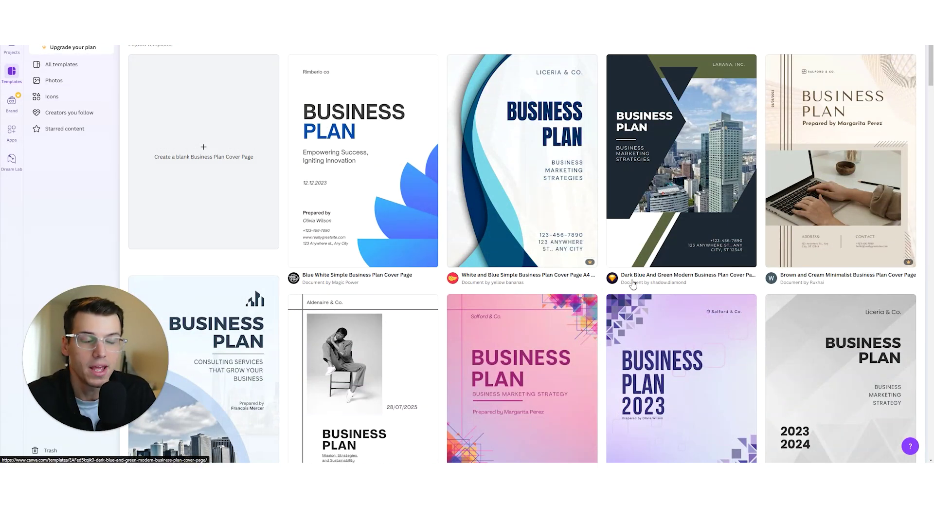
scroll(548, 282, down, 2)
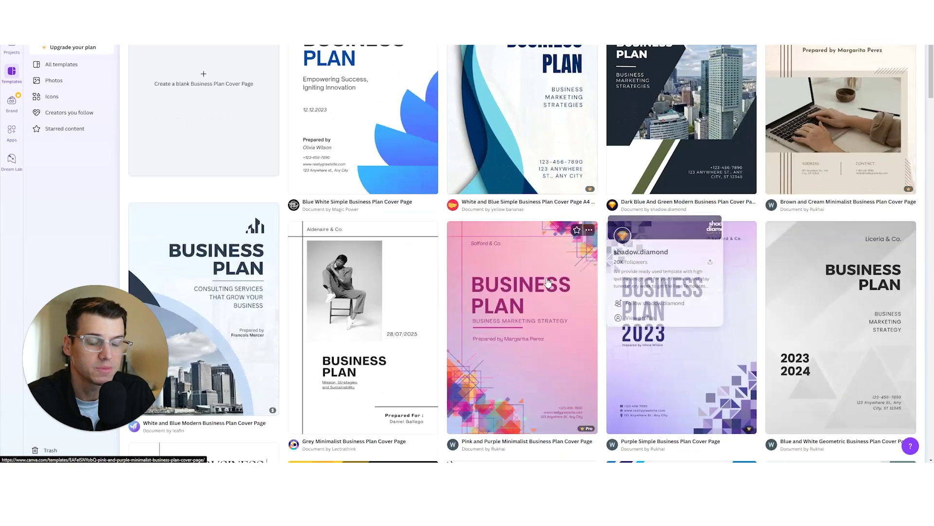
scroll(549, 282, down, 2)
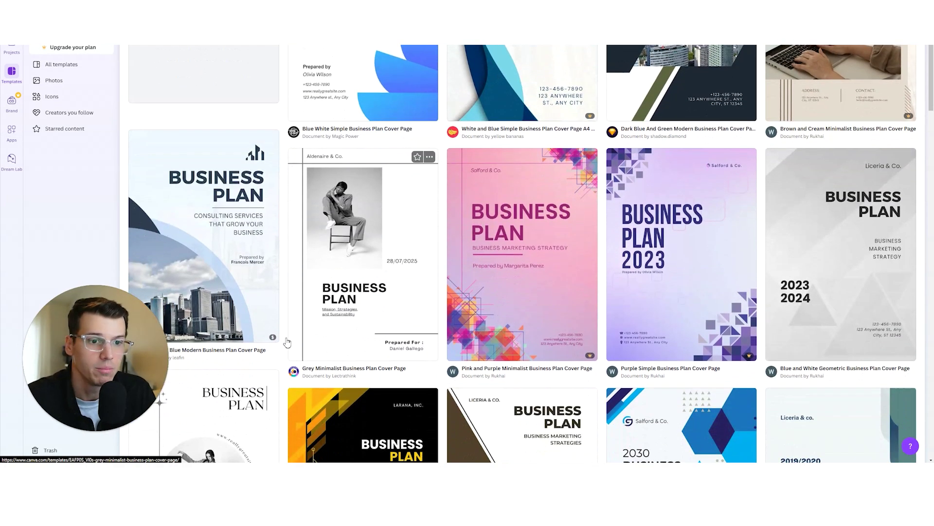
- Browse the business plan cover results to locate the grey minimalist design
mouse_move(273, 342)
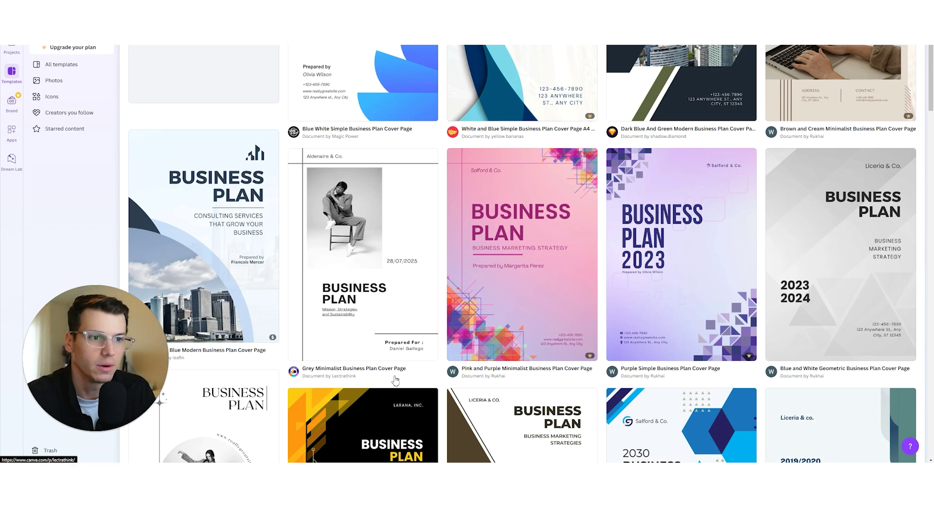
scroll(501, 258, down, 6)
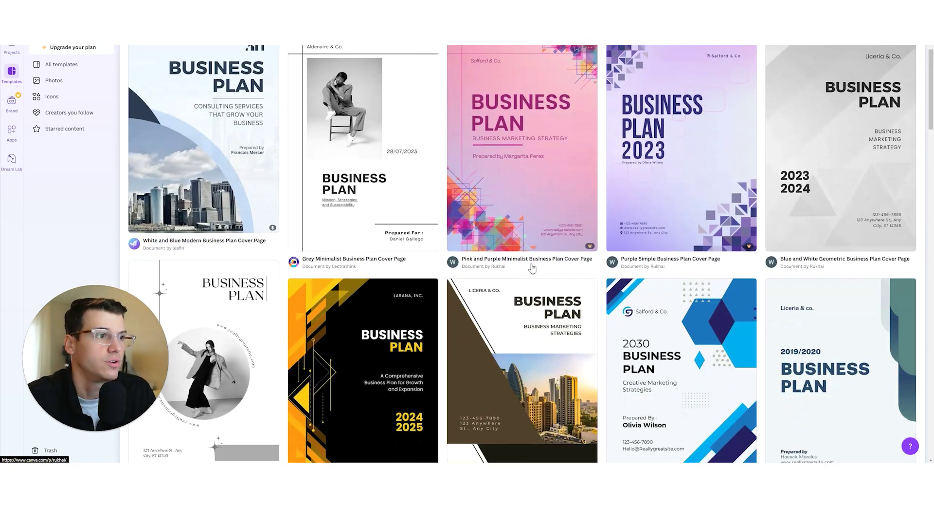
scroll(524, 299, down, 2)
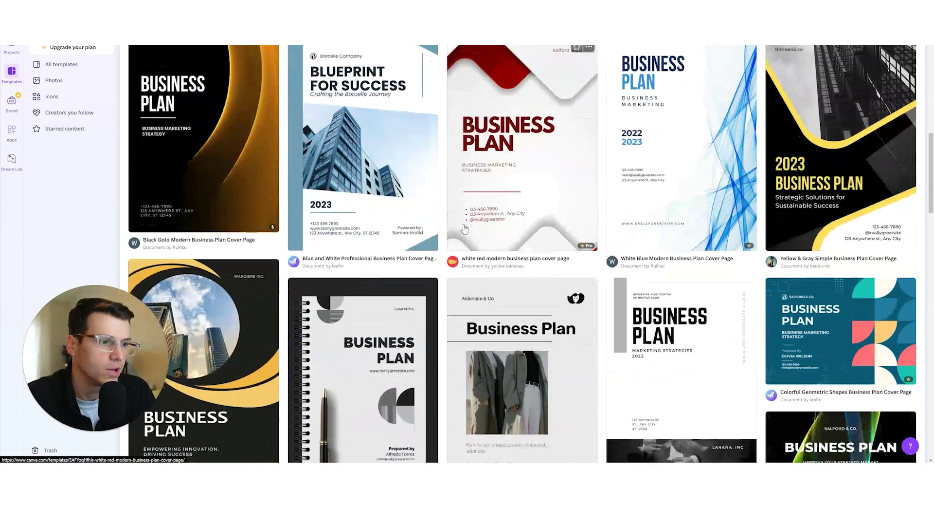
scroll(484, 231, down, 14)
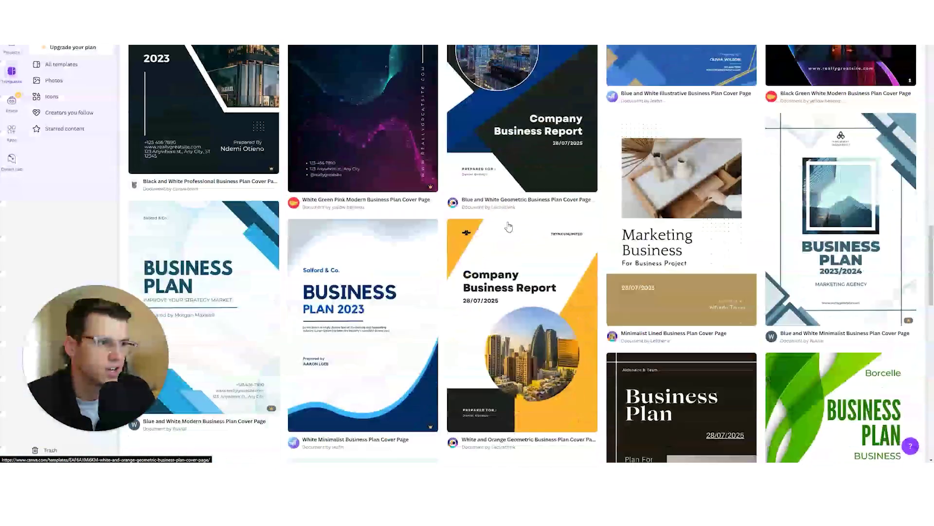
scroll(527, 233, down, 6)
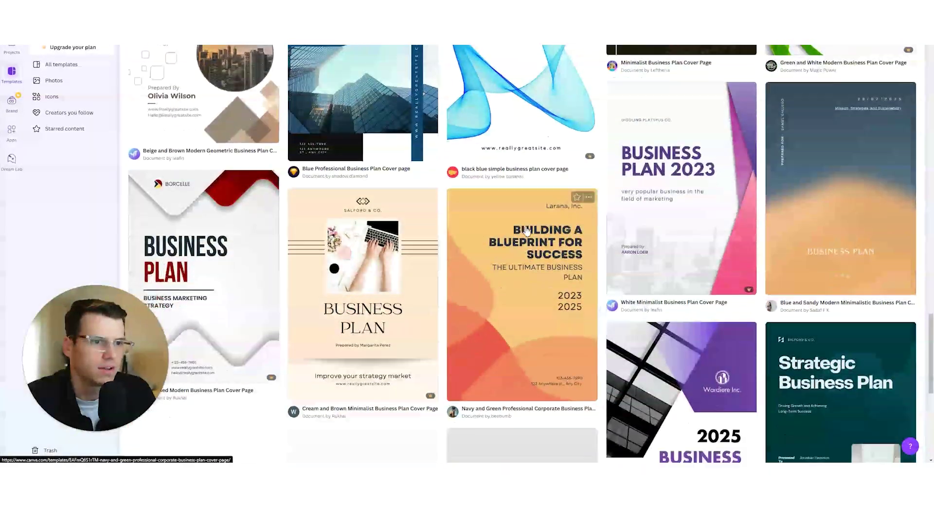
scroll(534, 228, down, 3)
scroll(564, 238, up, 10)
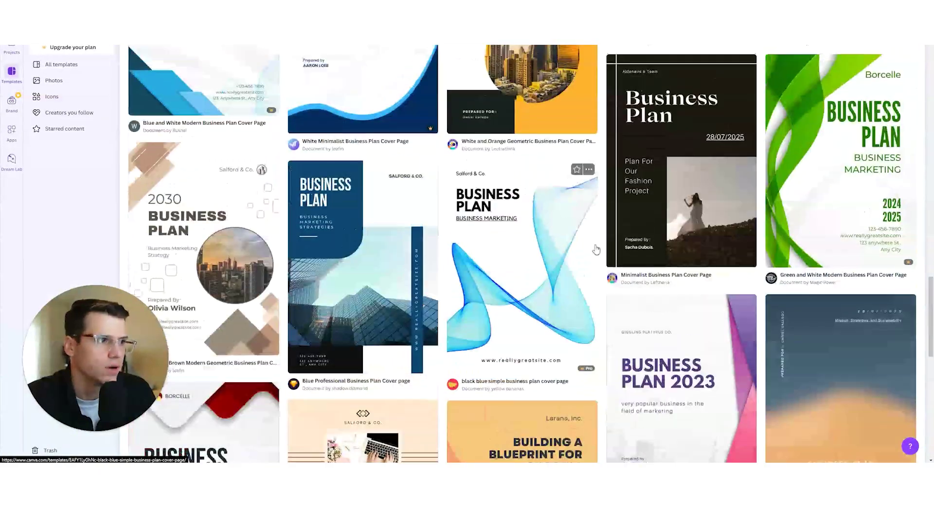
scroll(595, 251, up, 6)
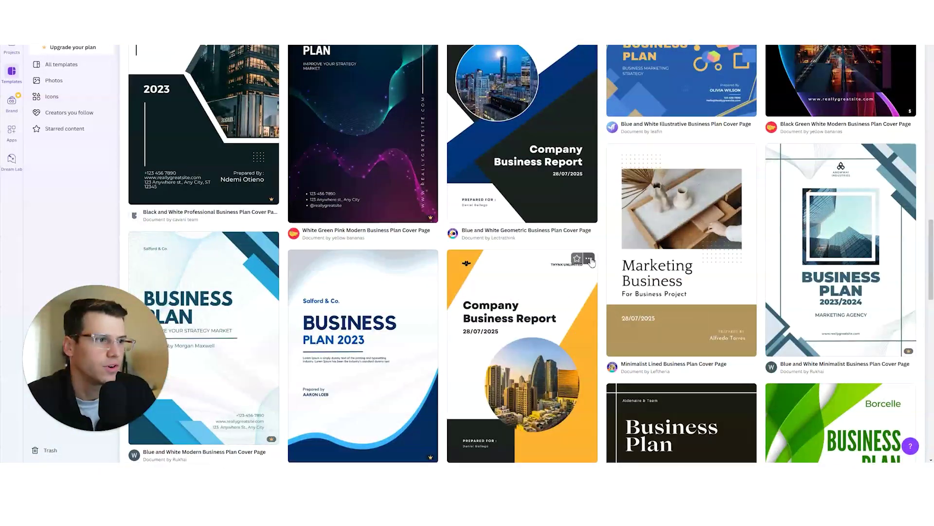
scroll(587, 261, up, 15)
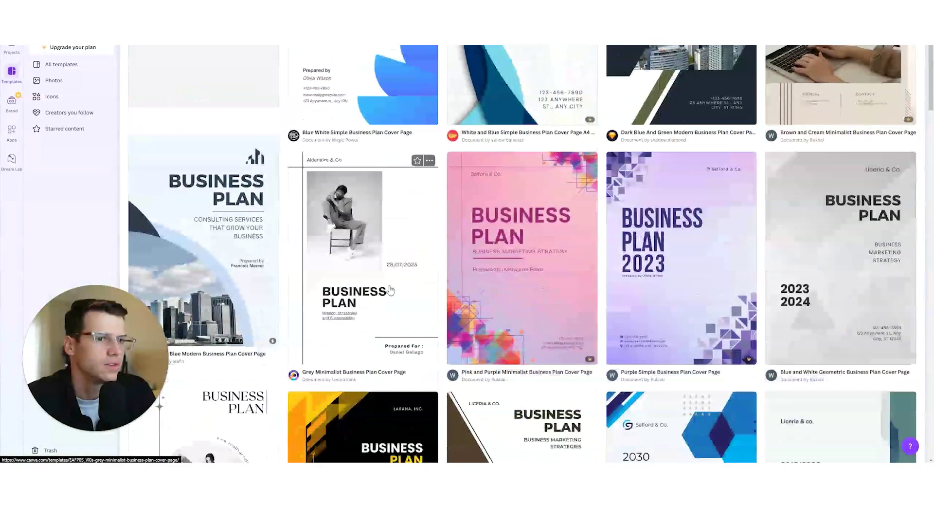
- Preview the grey minimalist business plan cover and open it as an editable Canva design
click(390, 290)
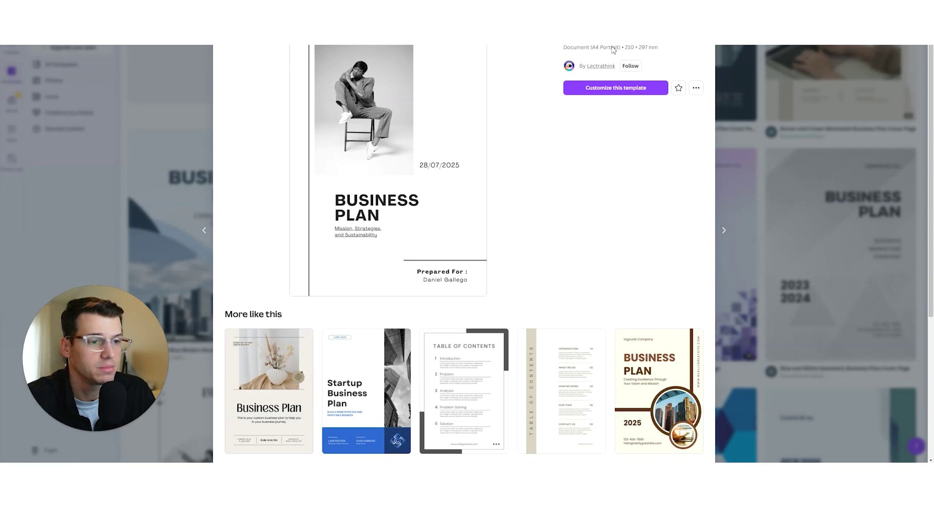
scroll(434, 297, down, 2)
scroll(409, 321, down, 1)
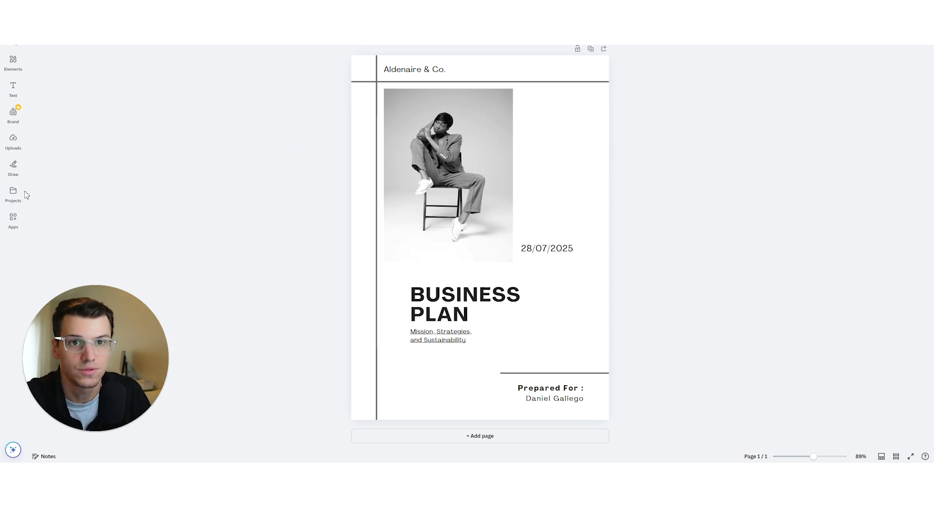
mouse_move(13, 39)
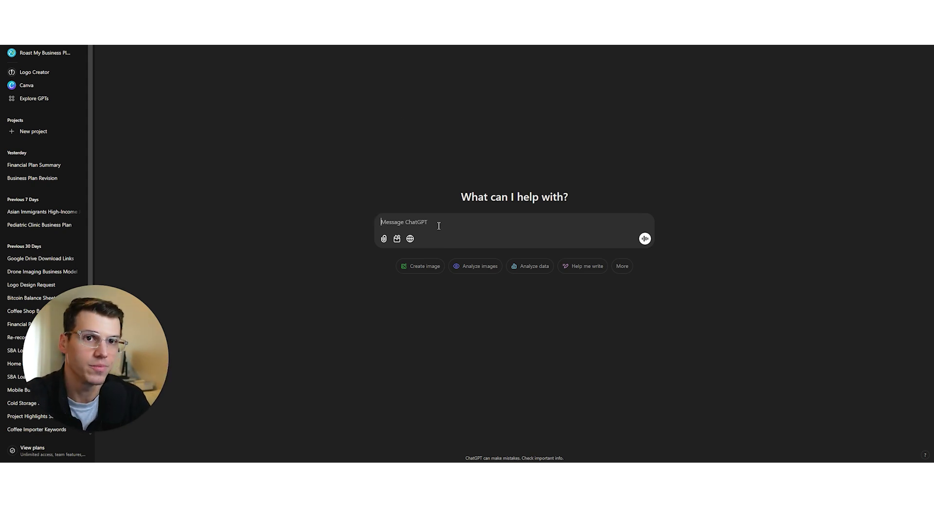
- Ask ChatGPT for a cozy, neutral-coloured logo for the new Hearth & Brew coffee shop
text(Create a logo for)
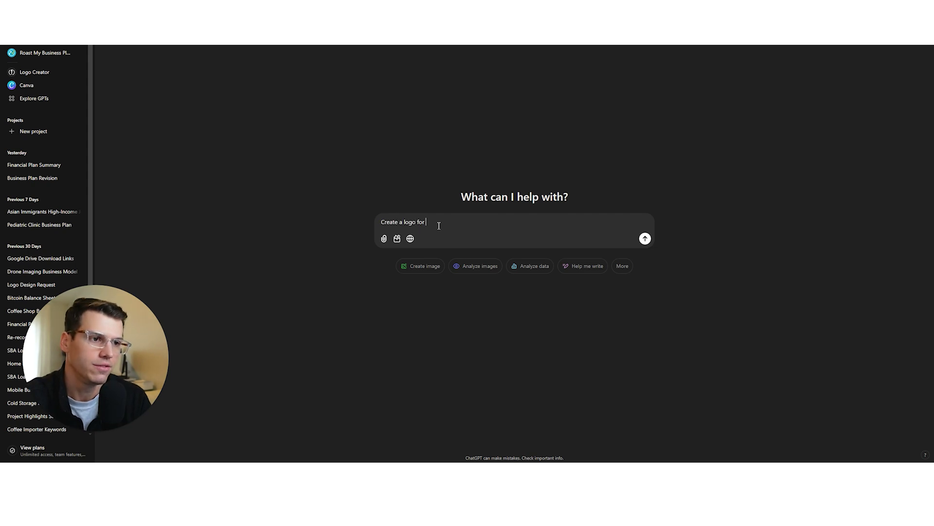
text( my new coffee shop called Hearth & Brew)
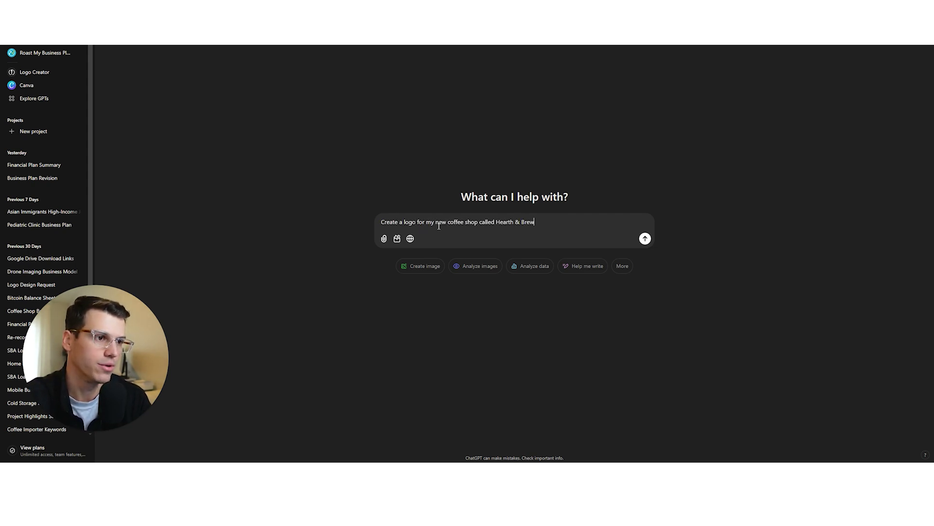
text(. It will be cooz)
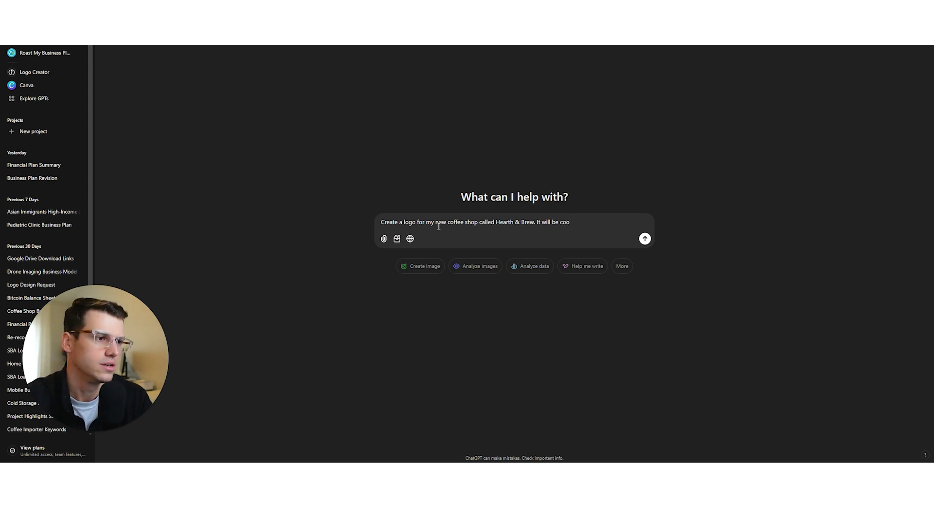
key(BackSpace)
text(zy and use neut)
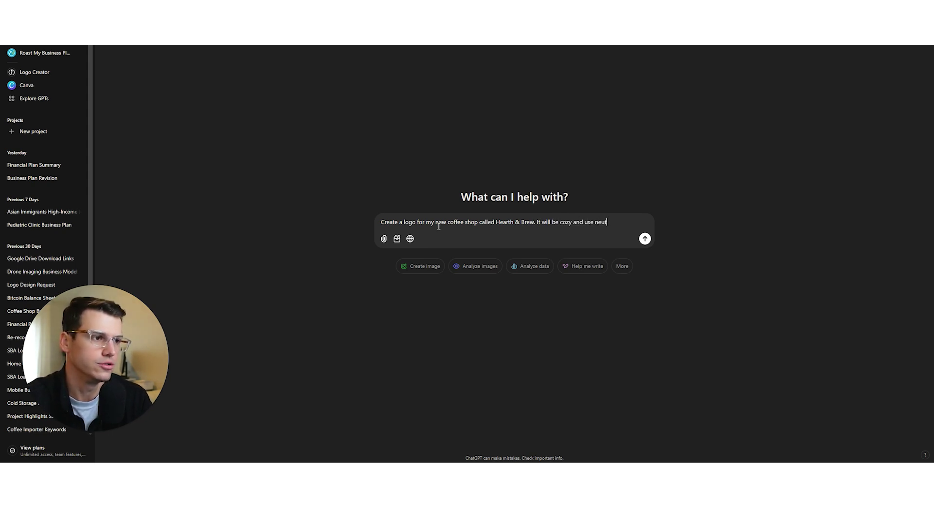
text(ral colors)
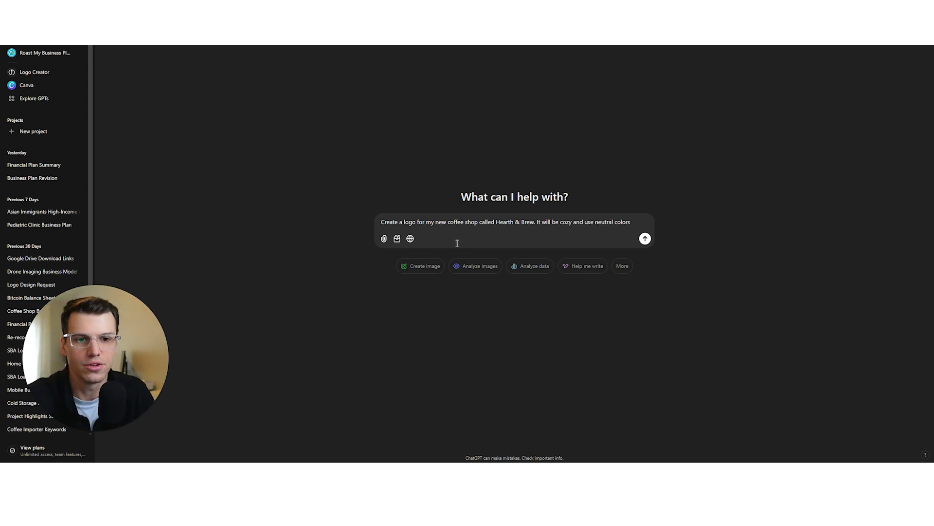
click(645, 238)
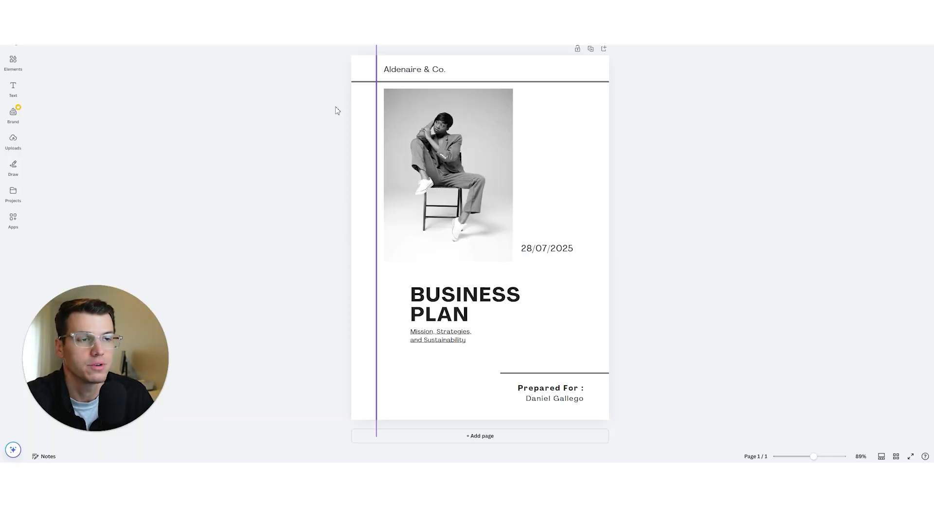
- Upload the Hearth & Brew logo and drag it into the cover's photo frame
click(13, 142)
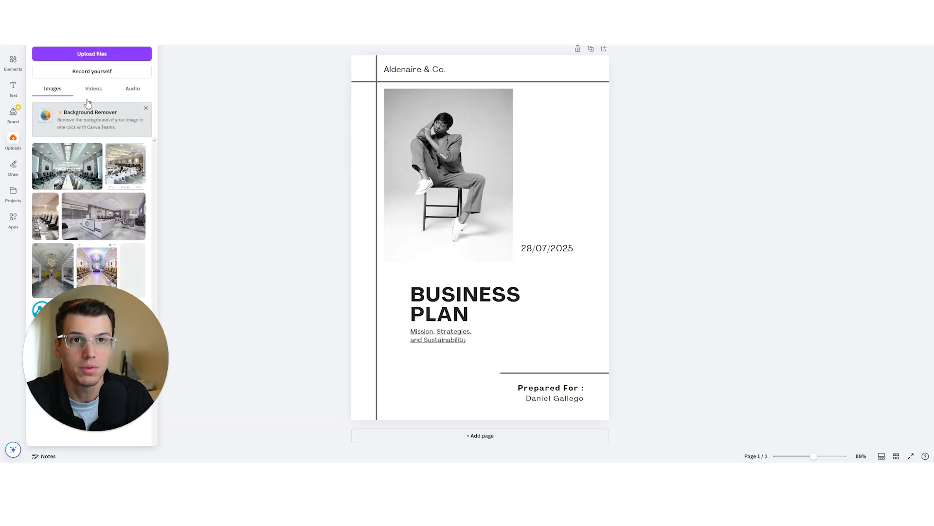
click(90, 54)
scroll(163, 98, down, 5)
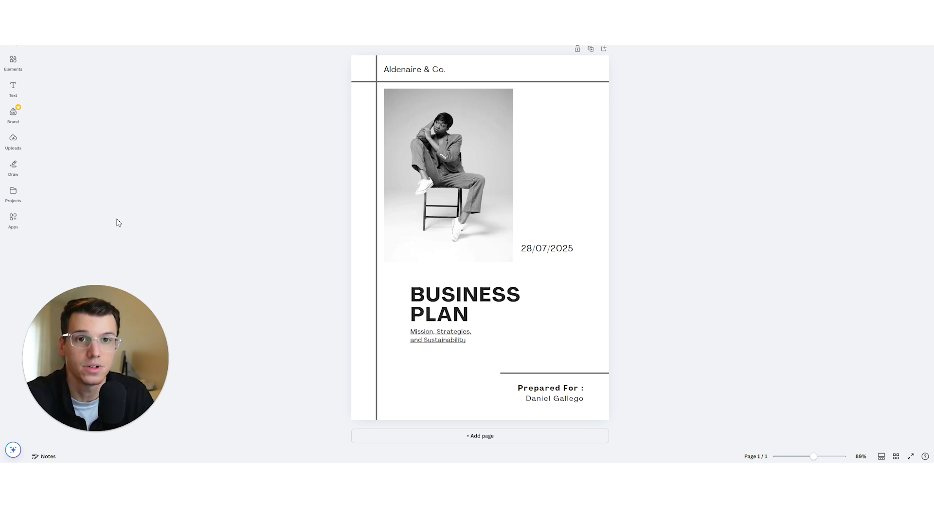
click(13, 141)
drag(34, 159, 443, 171)
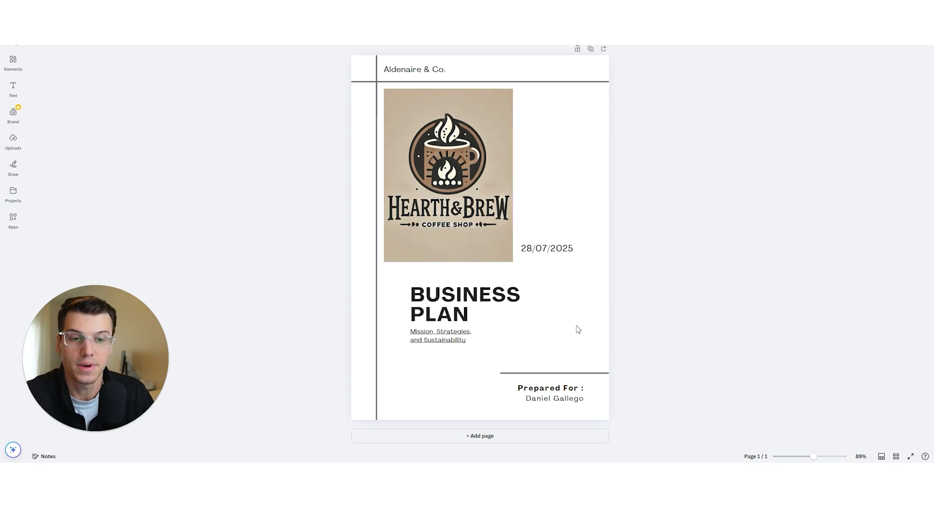
- Rename the top company name to Hearth & Brew and delete the date
double_click(436, 71)
text(Hearth & Brew)
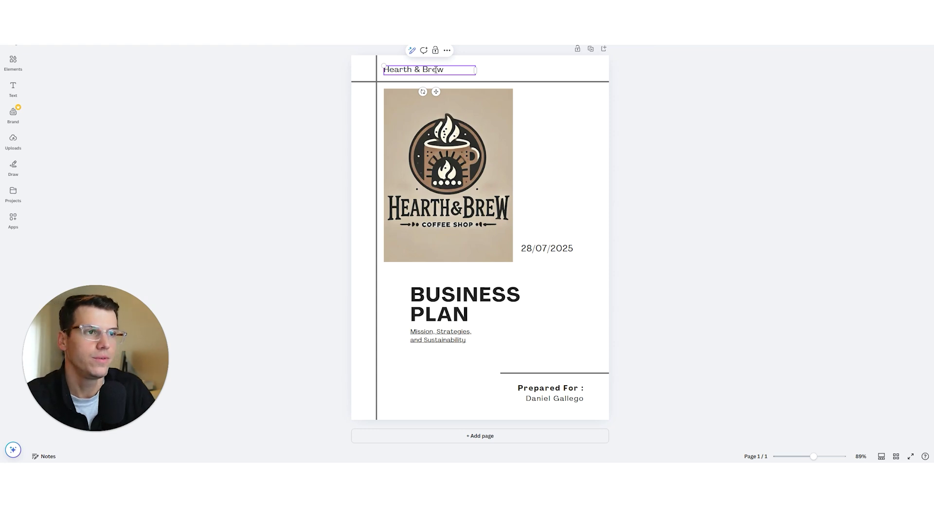
click(547, 248)
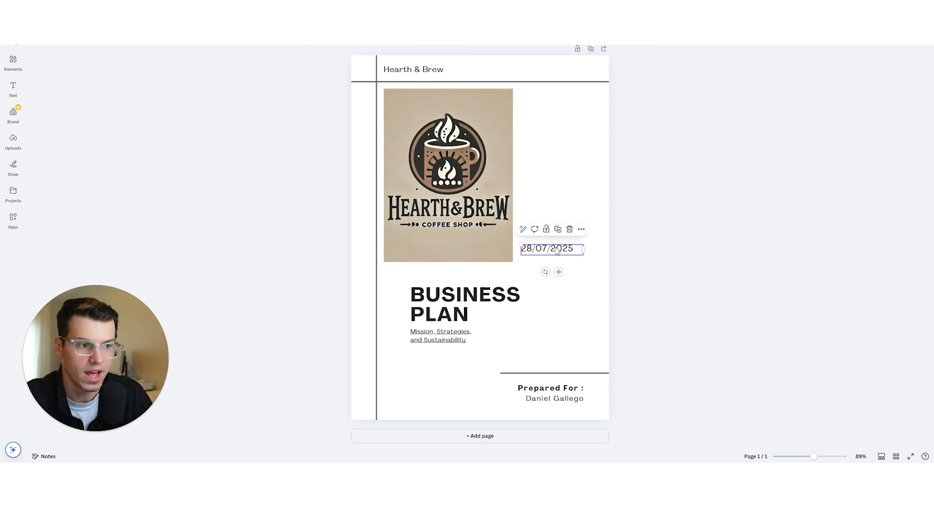
key(Delete)
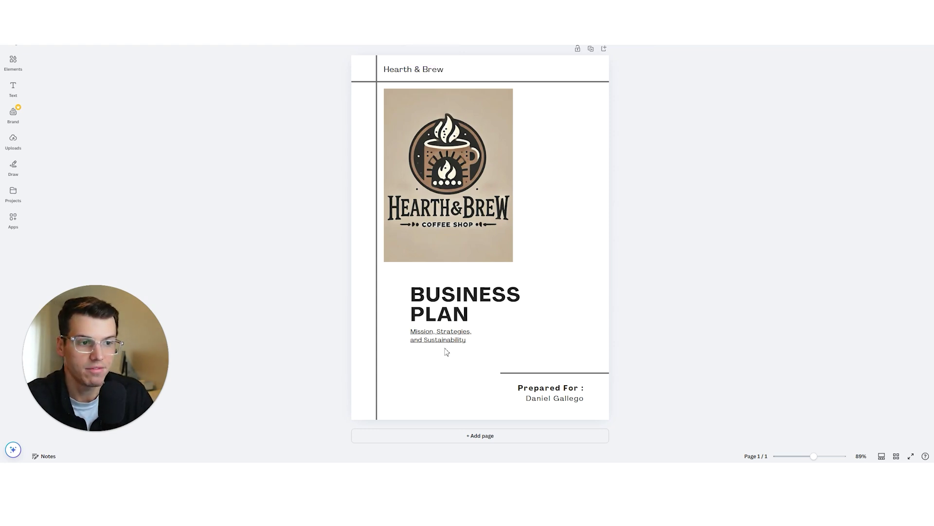
- Replace the subtitle with 'Comfort of Home Taste of Excellence'
click(441, 343)
double_click(441, 340)
key(ctrl+a)
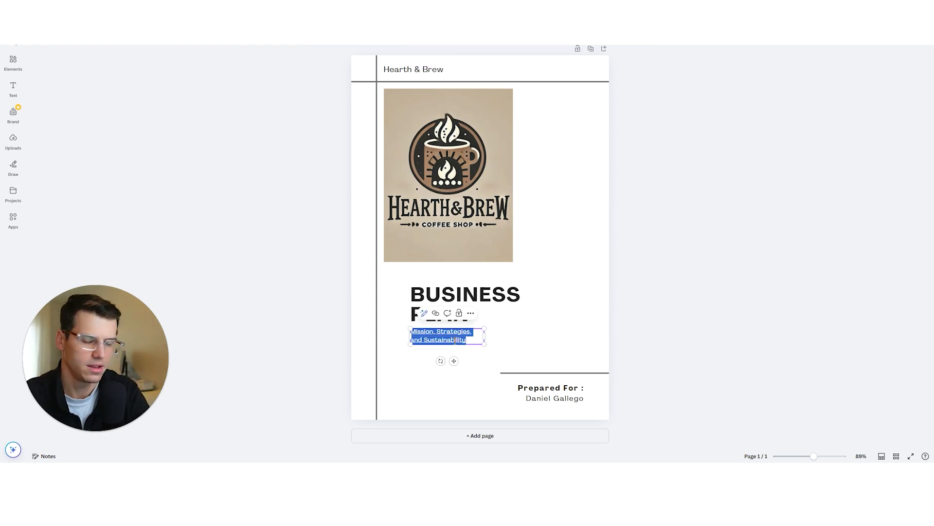
text(Comfort of Ho)
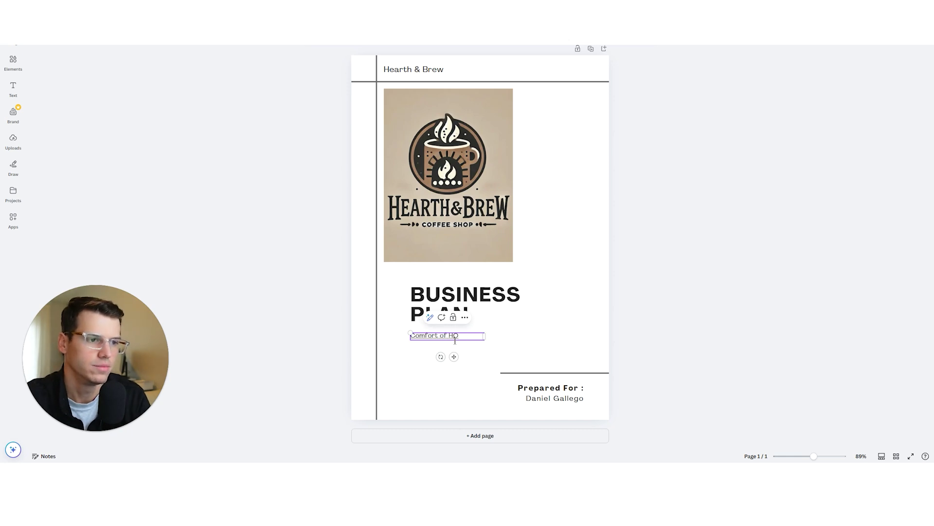
text(me Taste of Excellence)
click(516, 360)
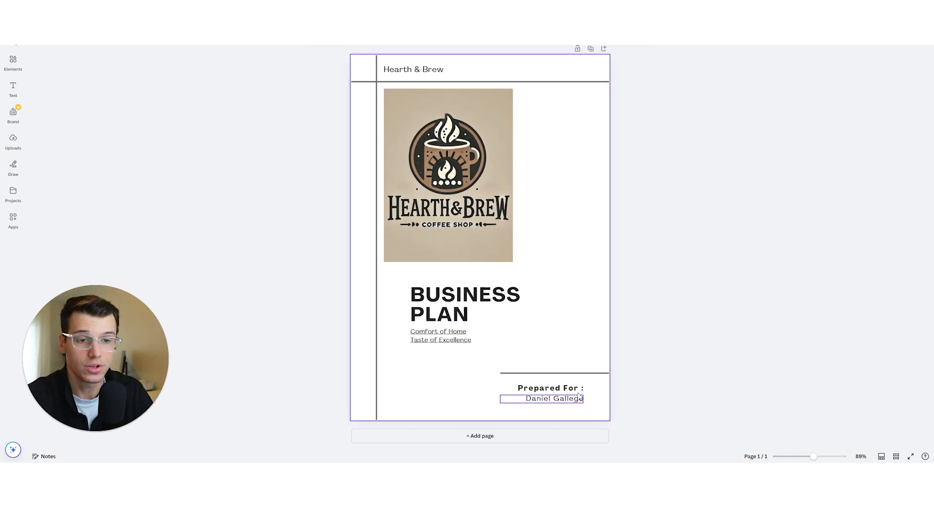
click(708, 295)
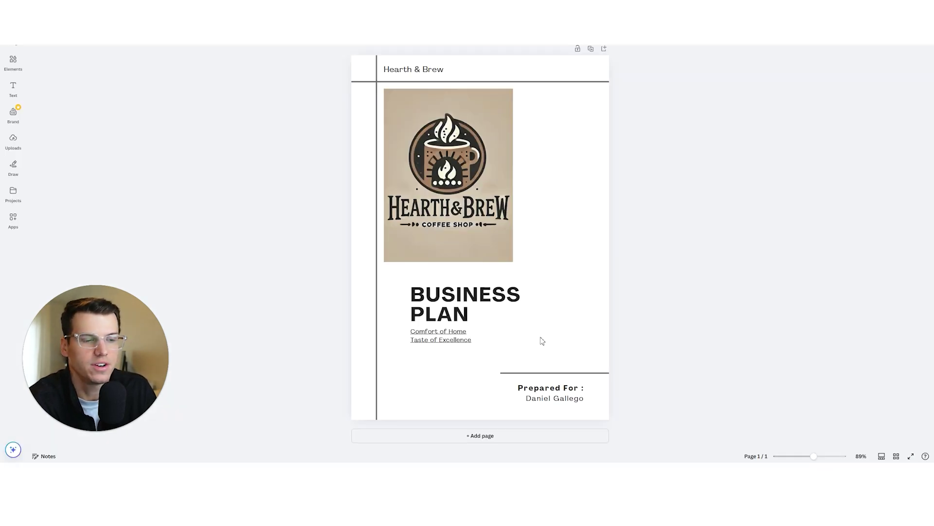
- Change the label 'Prepared For :' to 'Prepared By :'
click(560, 393)
click(577, 389)
click(579, 388)
drag(576, 389, 567, 390)
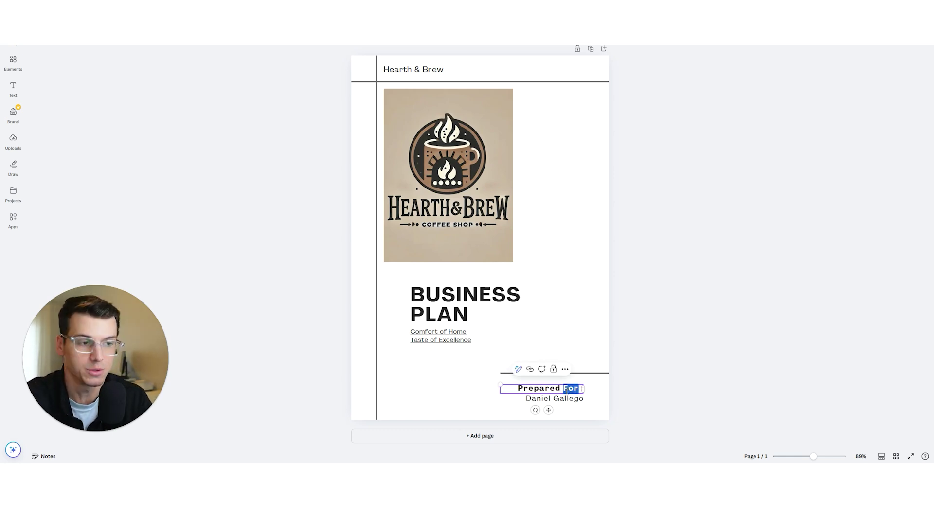
text(By)
- Replace the preparer's name with a new full name, then select the logo image
triple_click(570, 398)
click(449, 127)
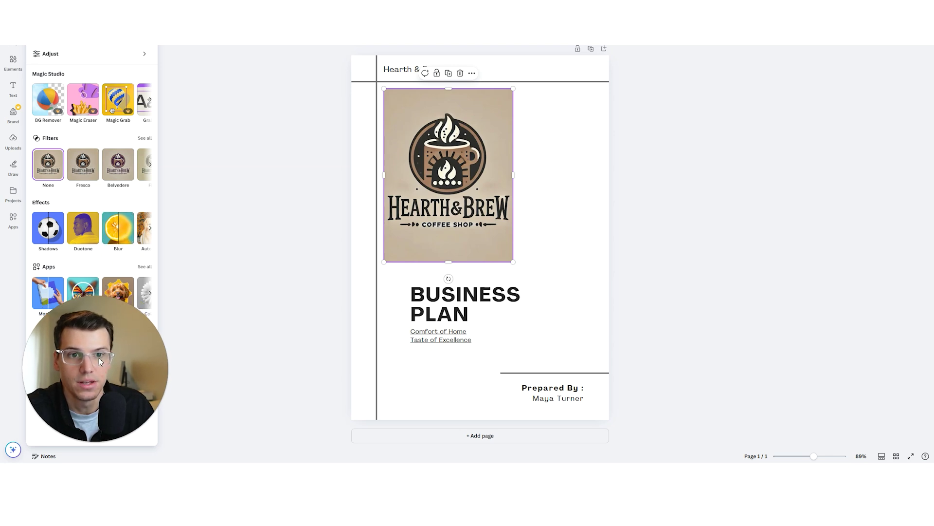
- Give the logo the Bronz filter, trying Duotone but leaving it unapplied
click(150, 165)
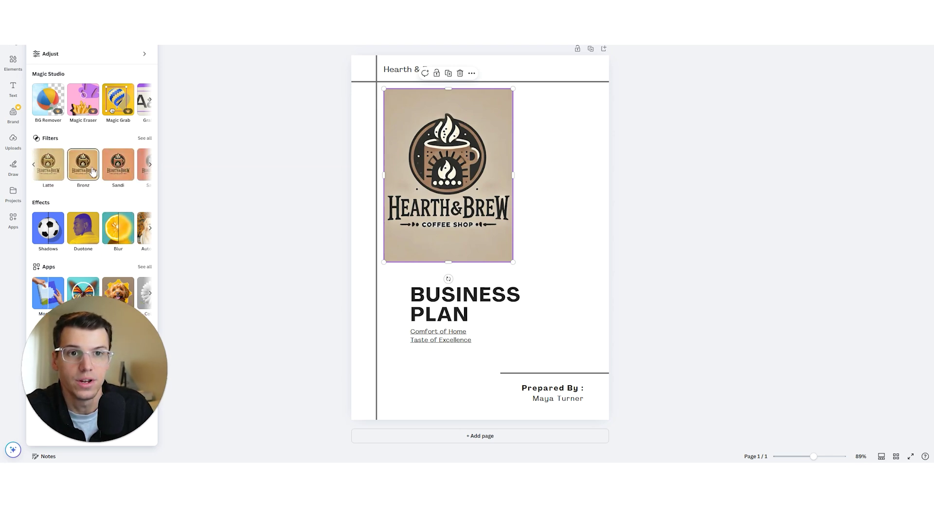
click(93, 171)
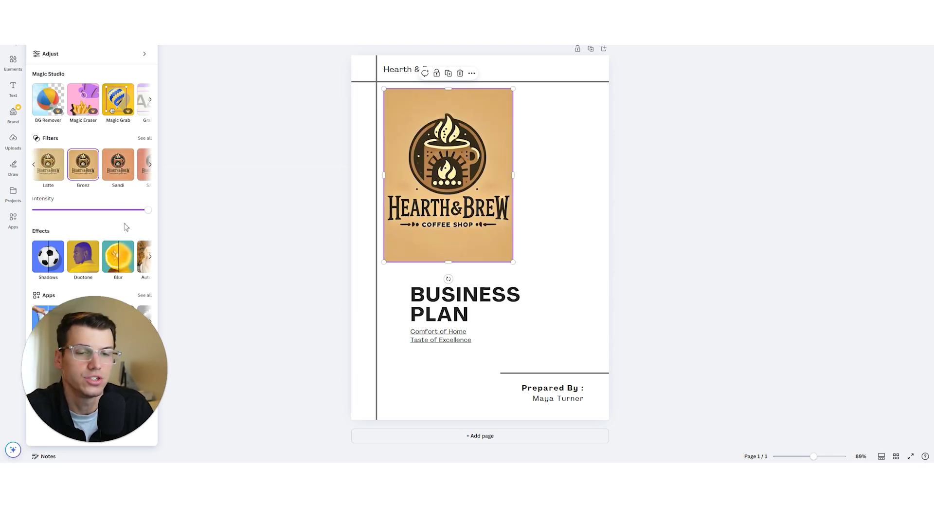
click(72, 270)
scroll(92, 160, down, 1)
click(290, 169)
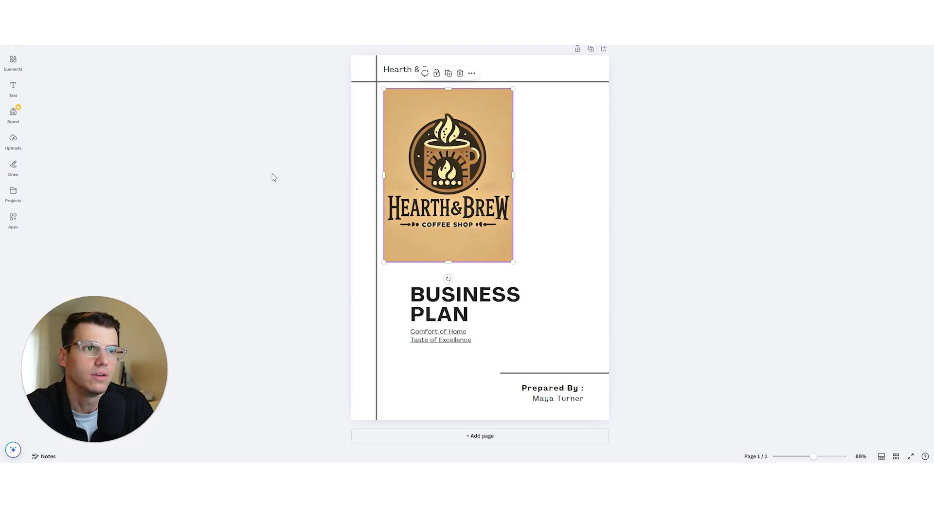
click(647, 214)
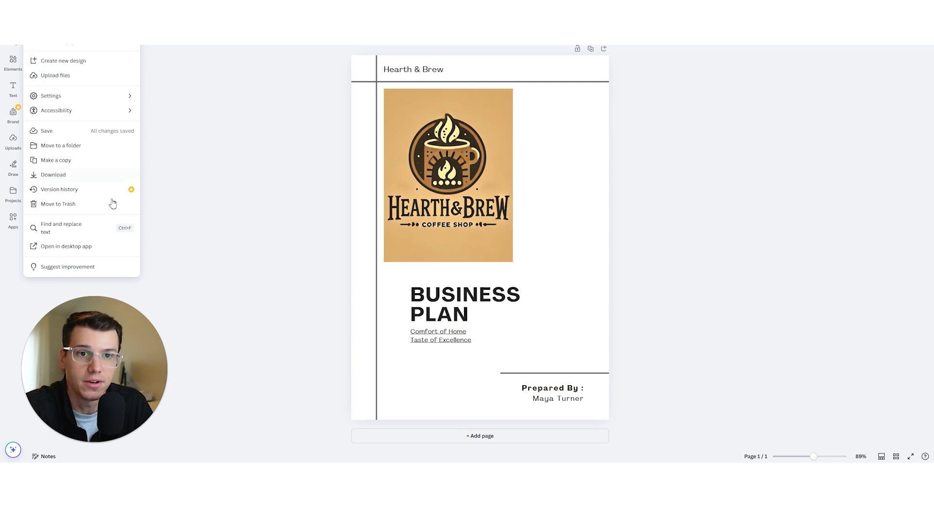
- Download the cover design as a PNG file
click(78, 176)
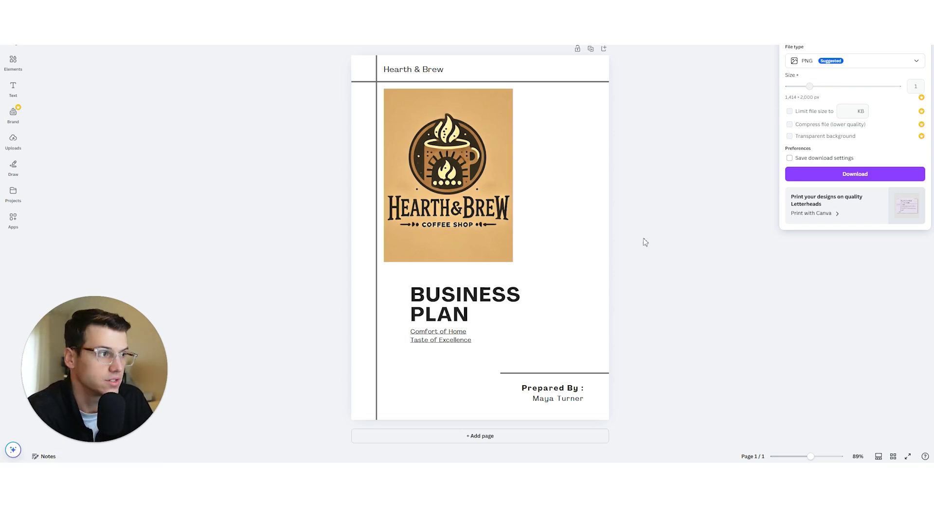
click(823, 175)
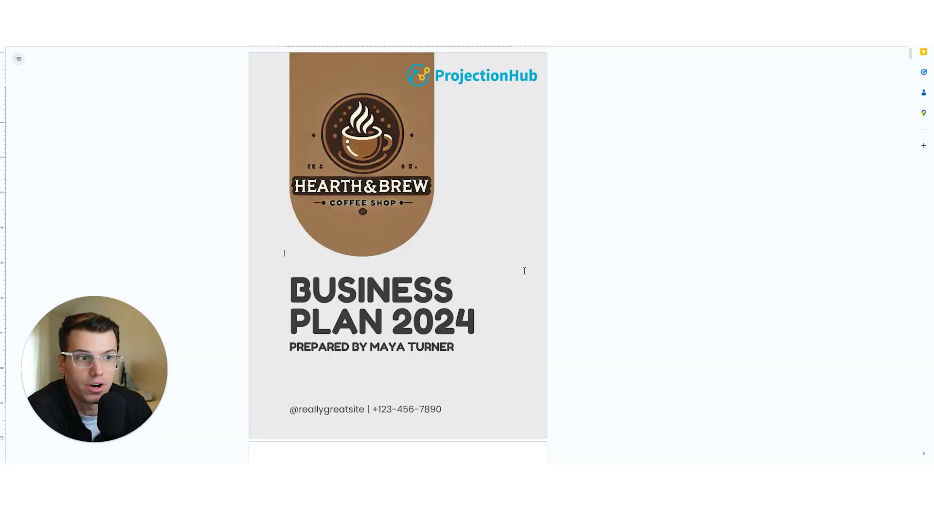
- Select the old coffee-shop cover image in the first-page header and delete it
click(308, 244)
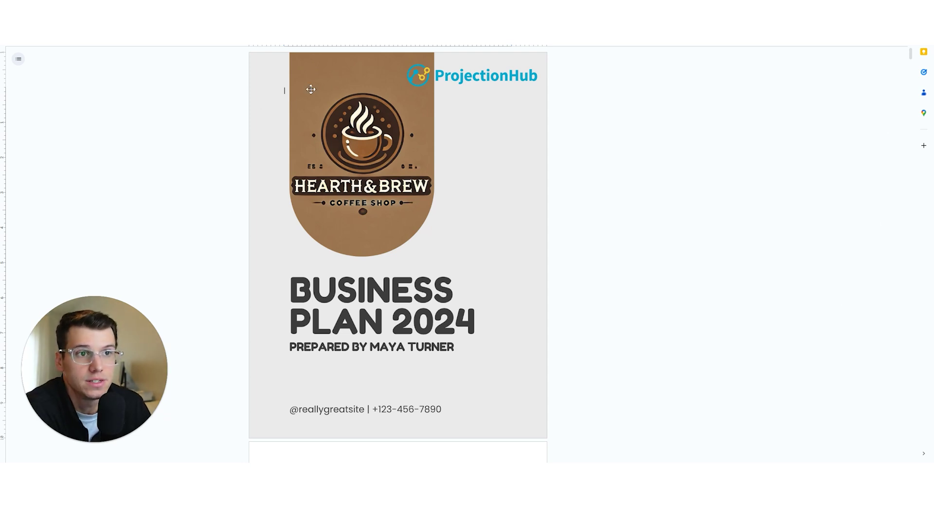
click(311, 89)
click(631, 183)
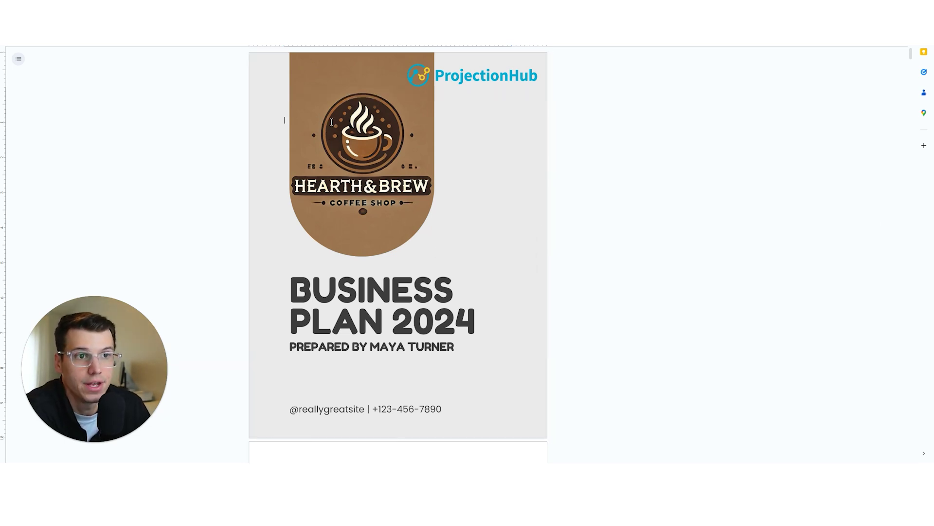
click(323, 69)
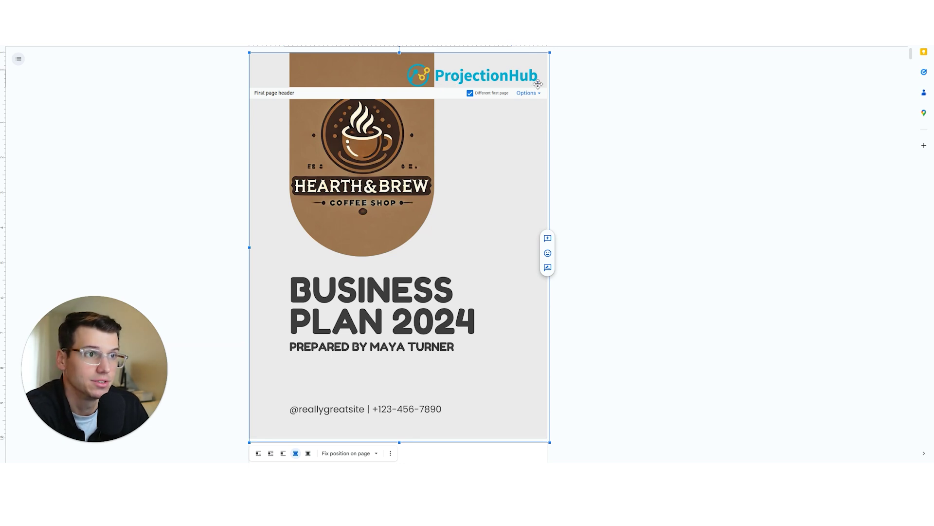
key(Delete)
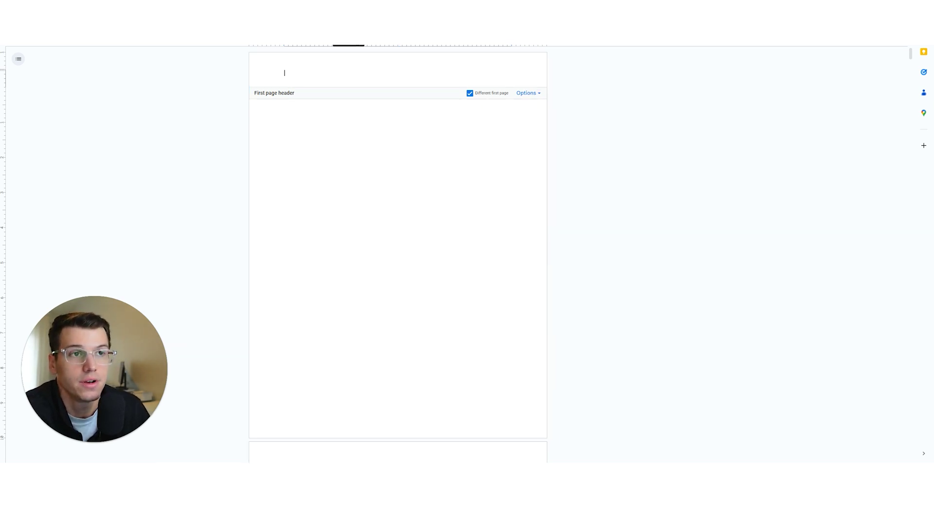
- Upload 'Grey Minimalist Business Plan Cover Page.png' into the first-page header
click(349, 42)
click(385, 49)
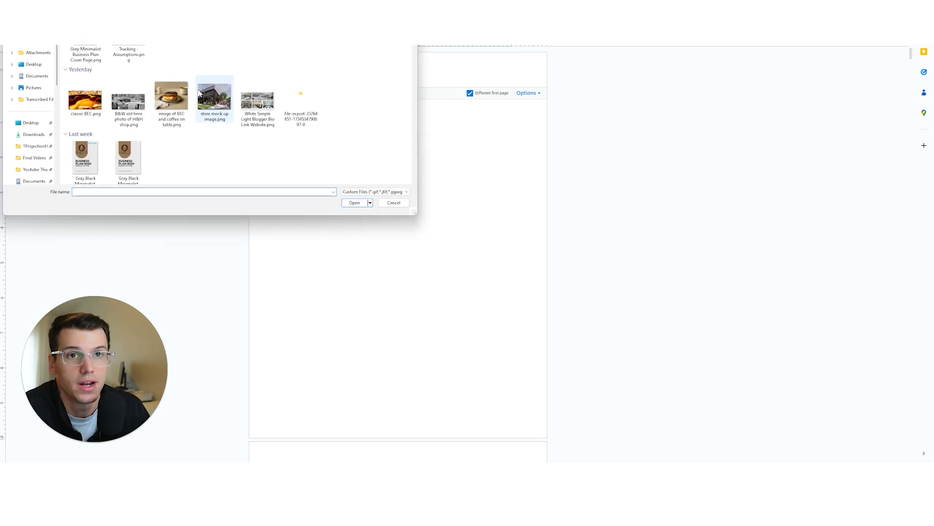
double_click(90, 50)
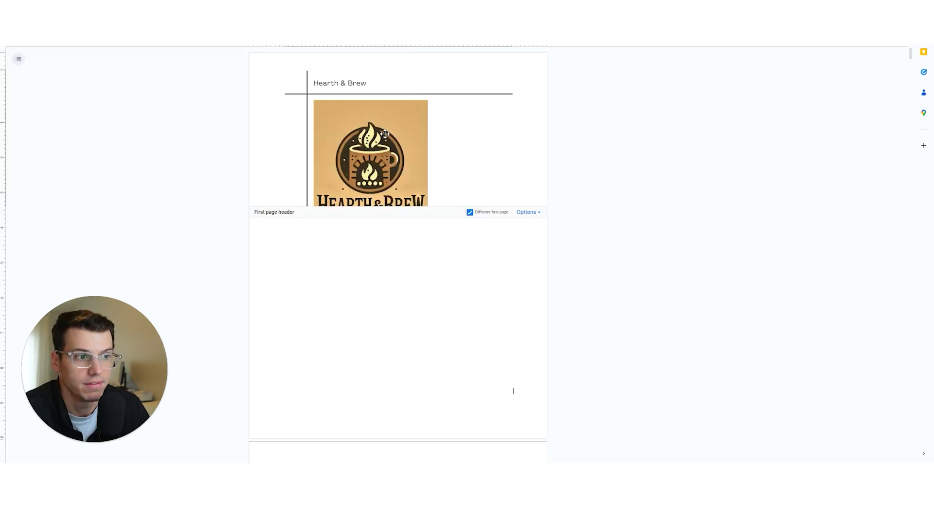
click(385, 134)
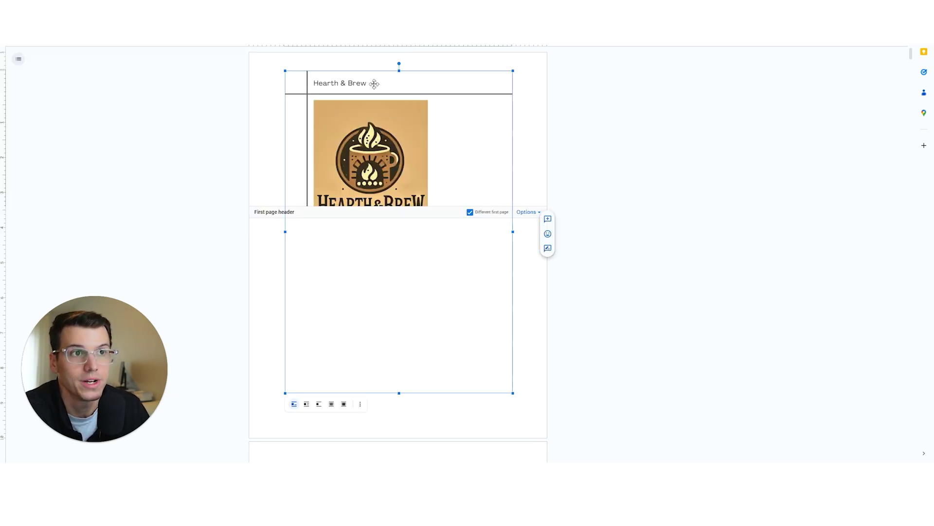
click(531, 213)
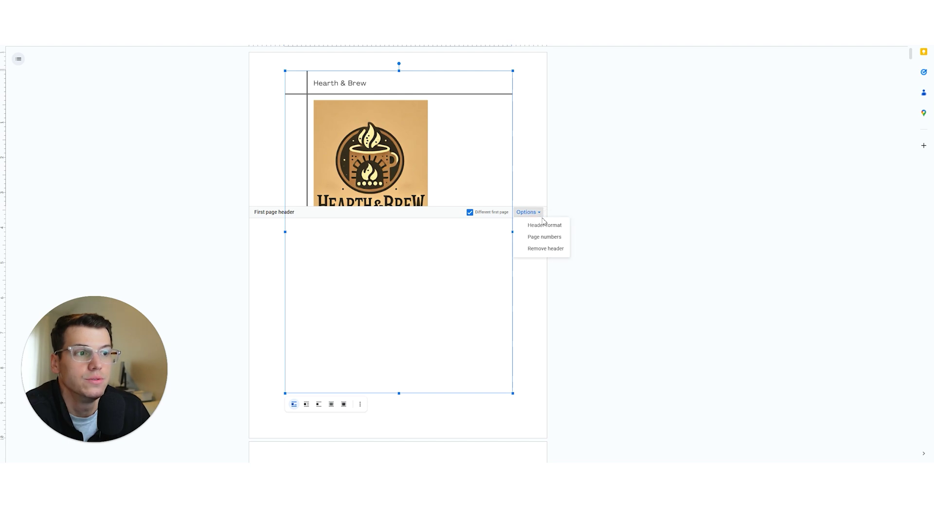
click(543, 224)
click(468, 302)
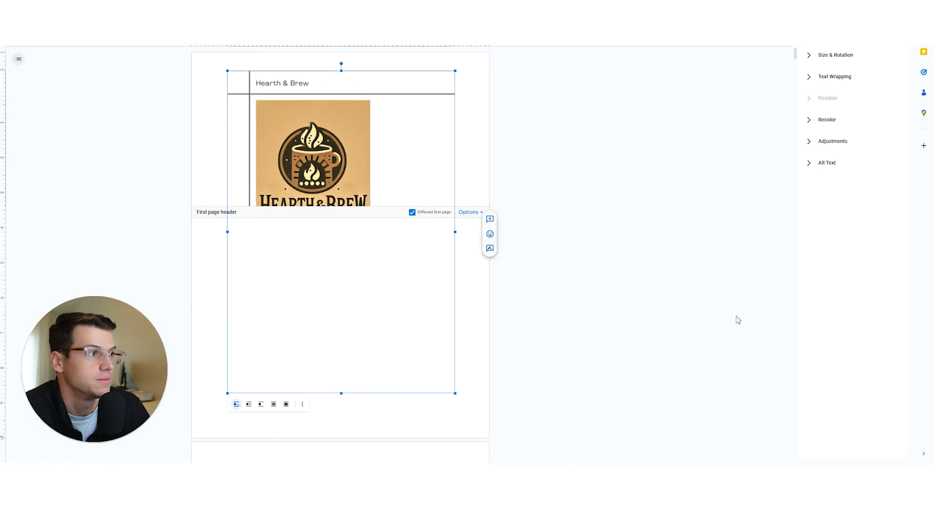
- Scale the cover image to 131% (about 8.5 in wide) and place it behind text
click(811, 57)
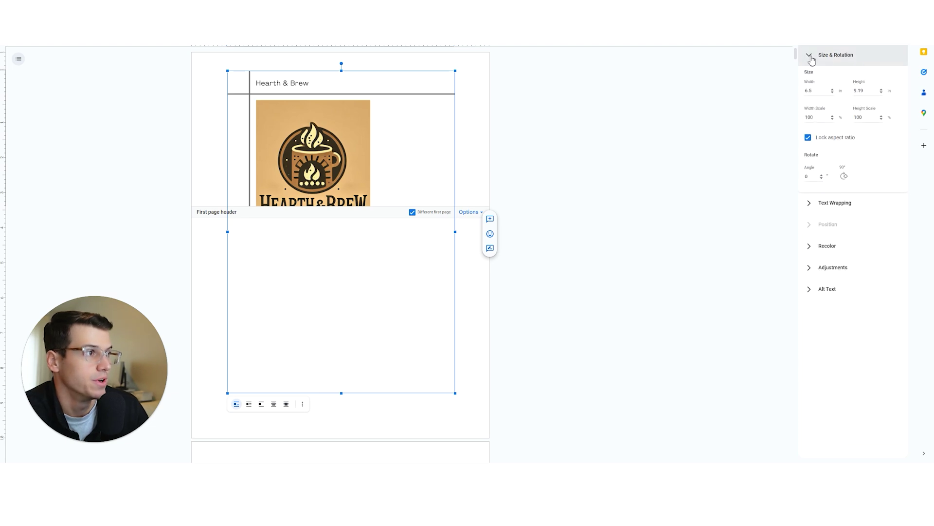
click(832, 90)
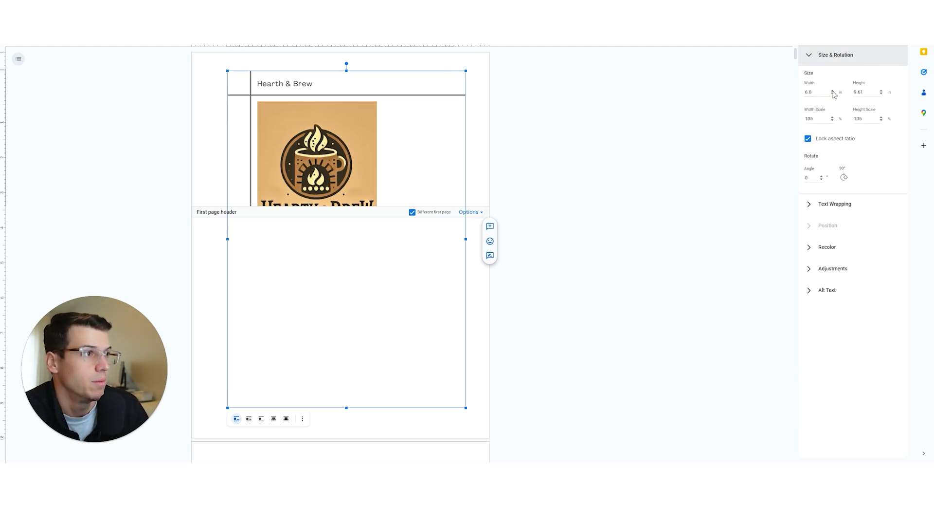
click(833, 91)
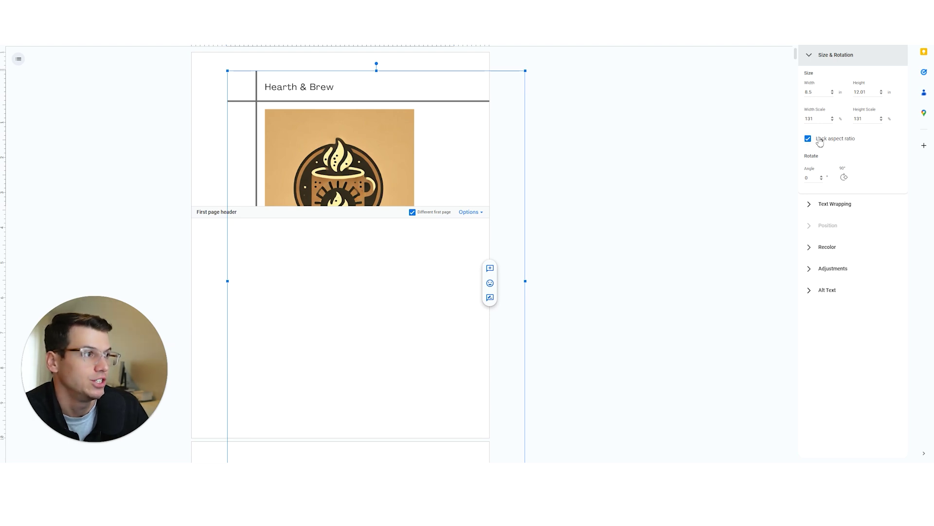
click(832, 120)
click(832, 117)
click(810, 204)
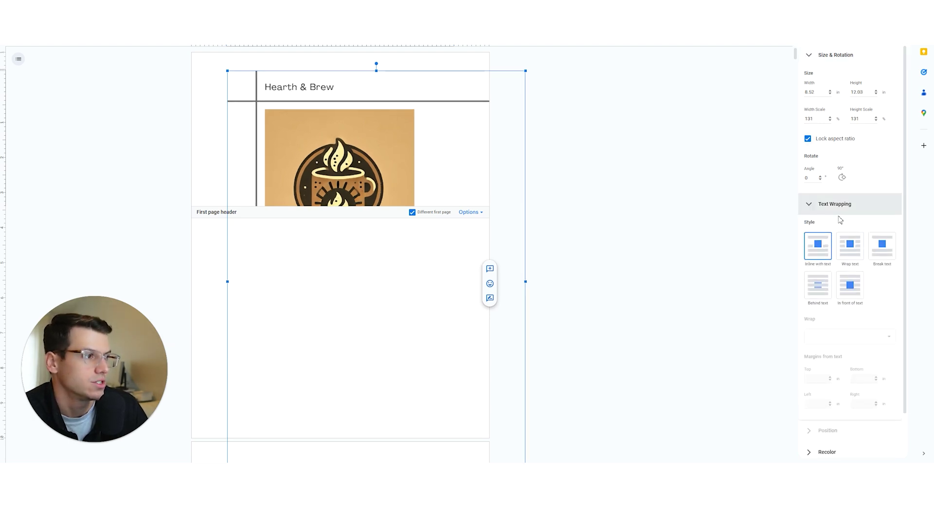
click(821, 288)
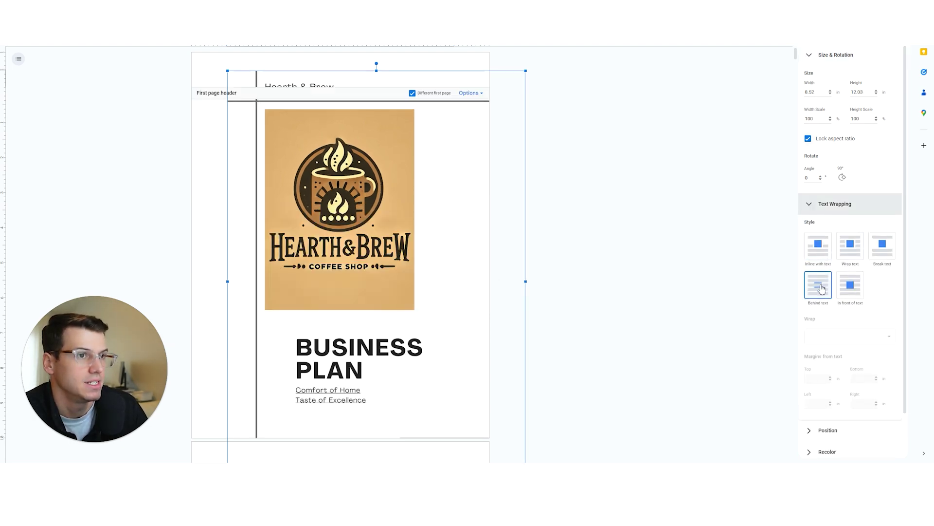
- Fix the cover image's position on the page at the top-left corner, X and Y 0
scroll(827, 341, down, 1)
click(827, 381)
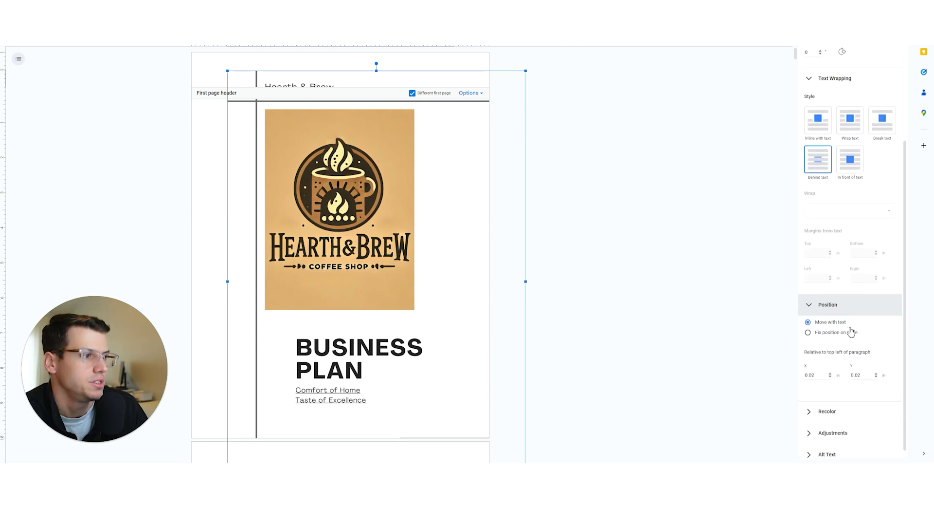
click(809, 325)
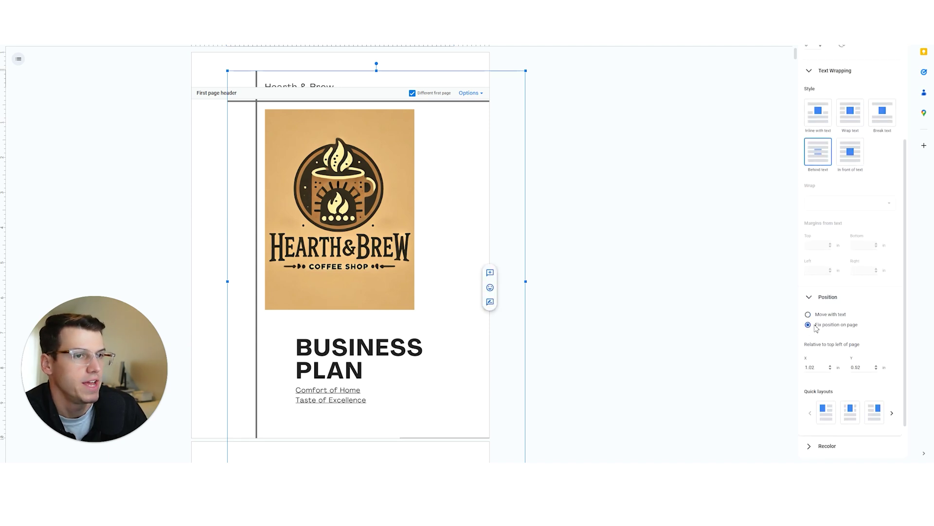
click(830, 369)
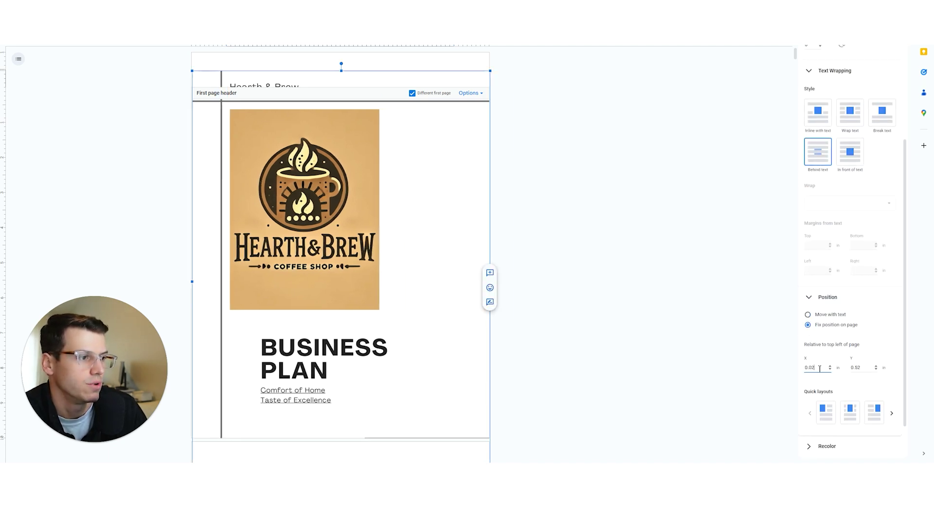
scroll(859, 417, down, 4)
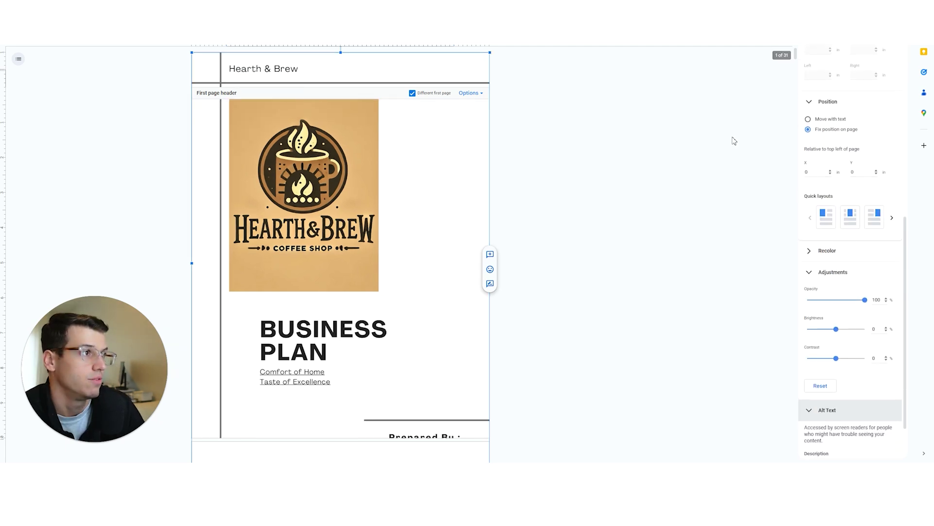
click(546, 217)
scroll(321, 290, down, 4)
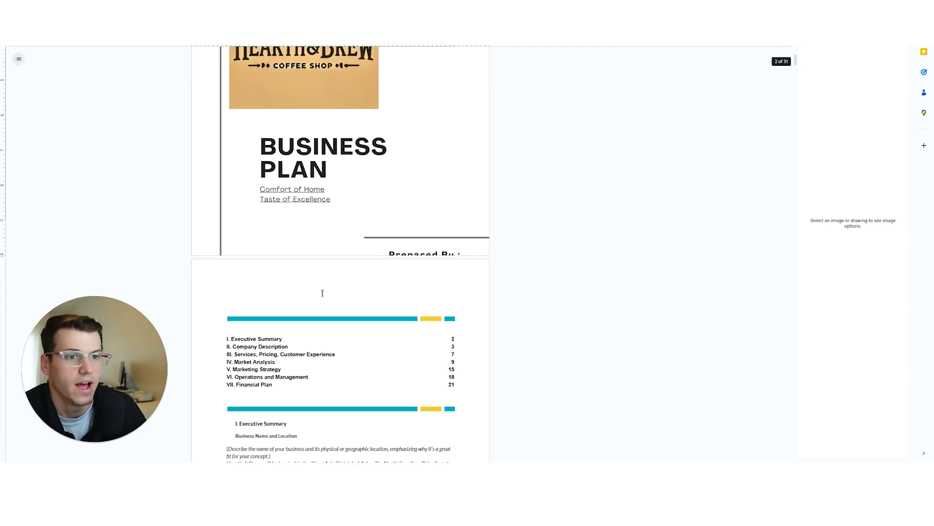
scroll(355, 269, up, 4)
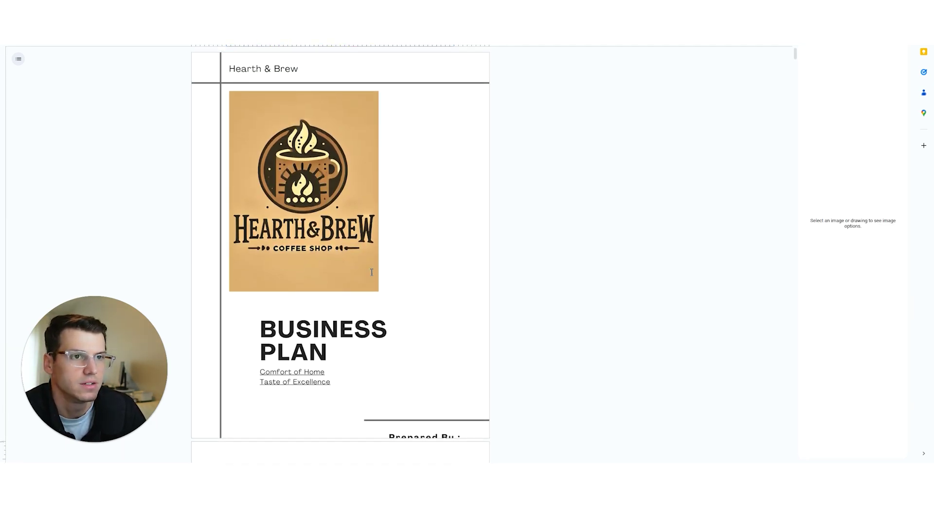
- Reselect the full-page cover image to check its scale, wrapping and position values
click(407, 255)
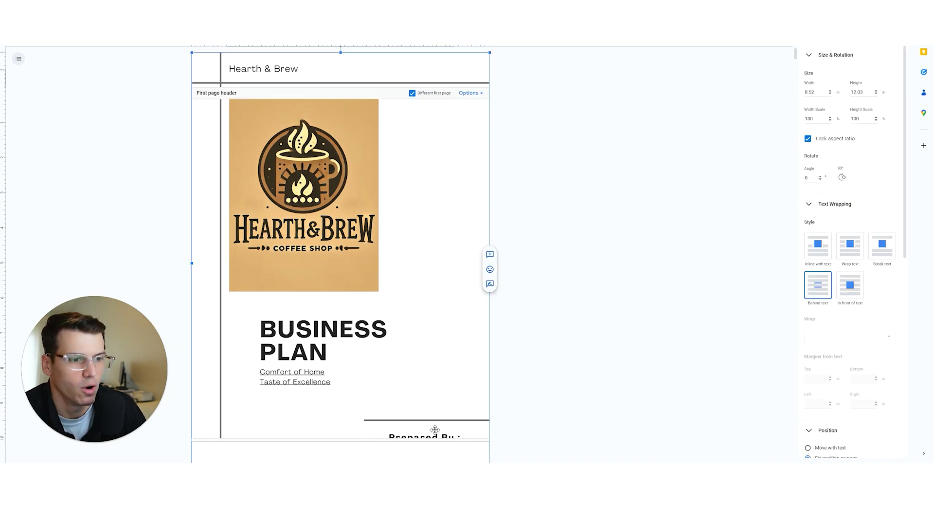
scroll(427, 422, down, 1)
scroll(464, 382, up, 1)
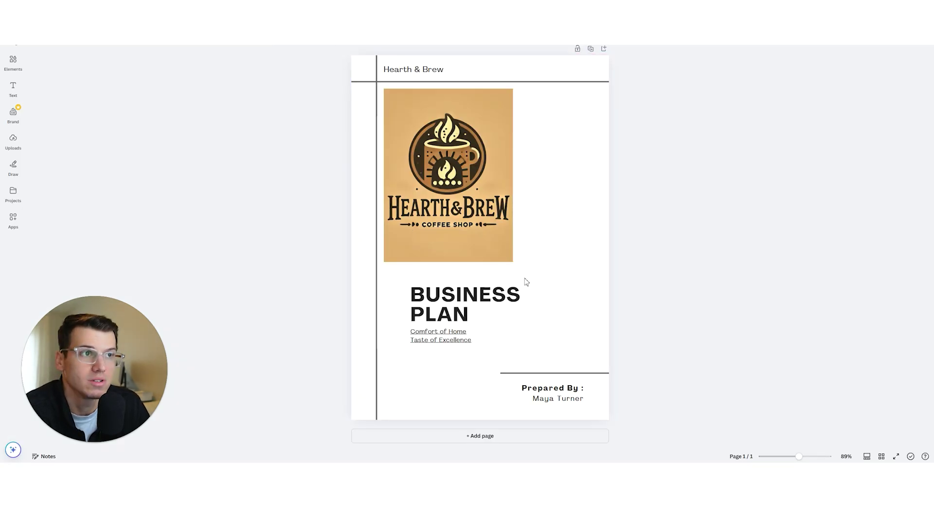
- Show Canva's Business Plan Cover Page templates filtered to the US Letter Document format
click(13, 35)
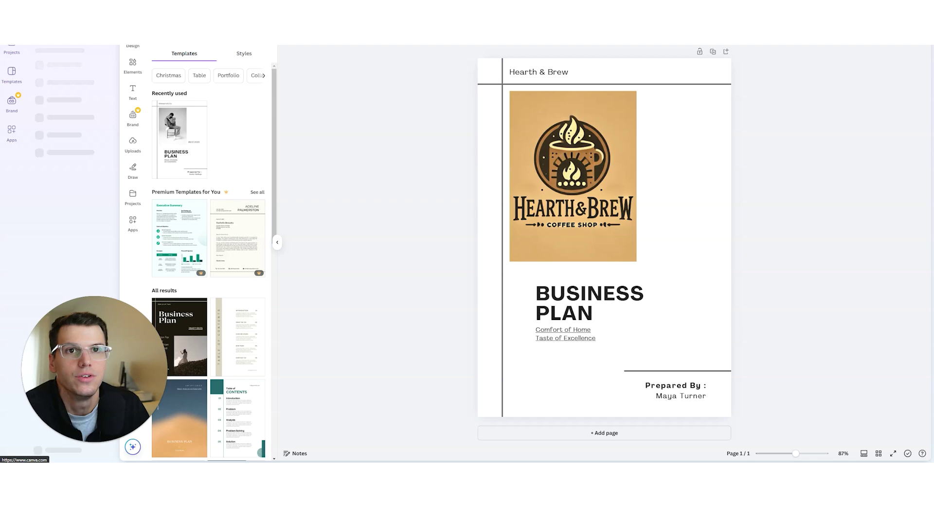
click(12, 48)
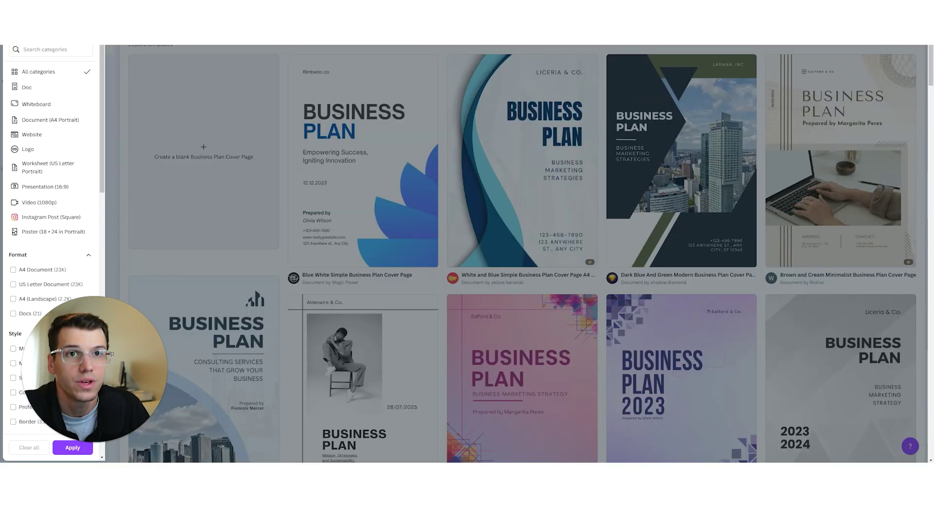
key(Escape)
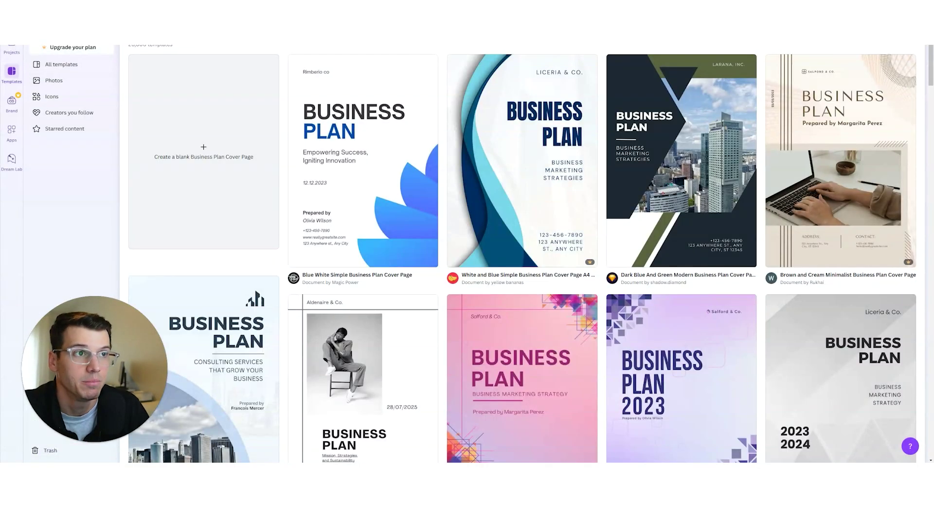
click(89, 81)
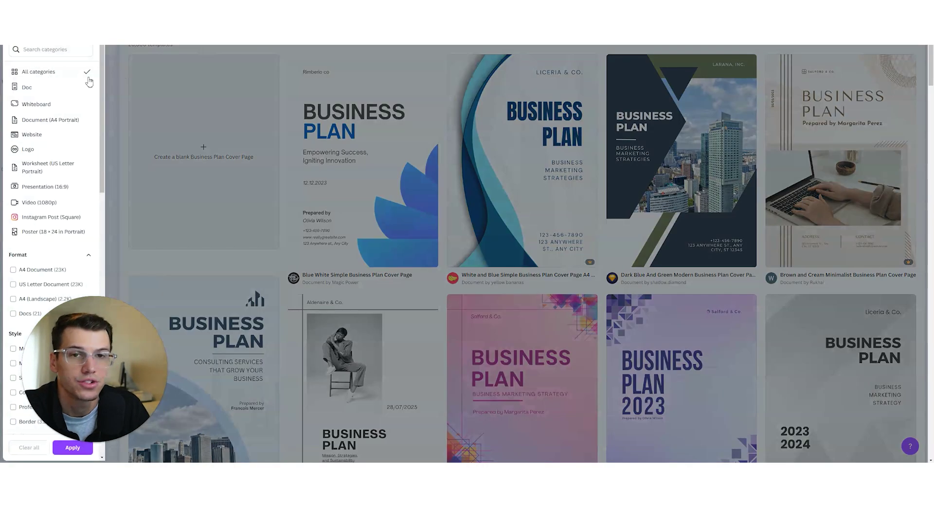
scroll(66, 156, down, 2)
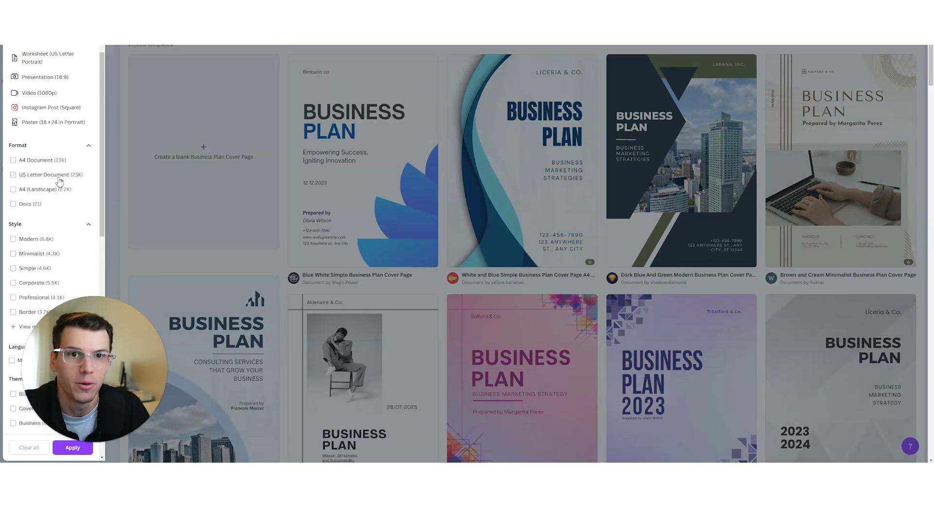
click(59, 181)
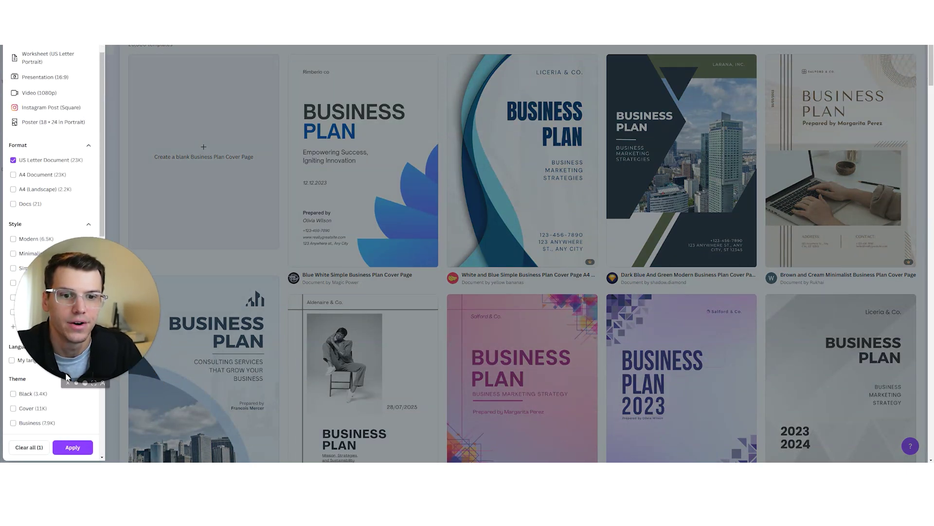
click(73, 447)
- Preview the Blue White Simple Business Plan template, then close the preview
scroll(399, 296, down, 3)
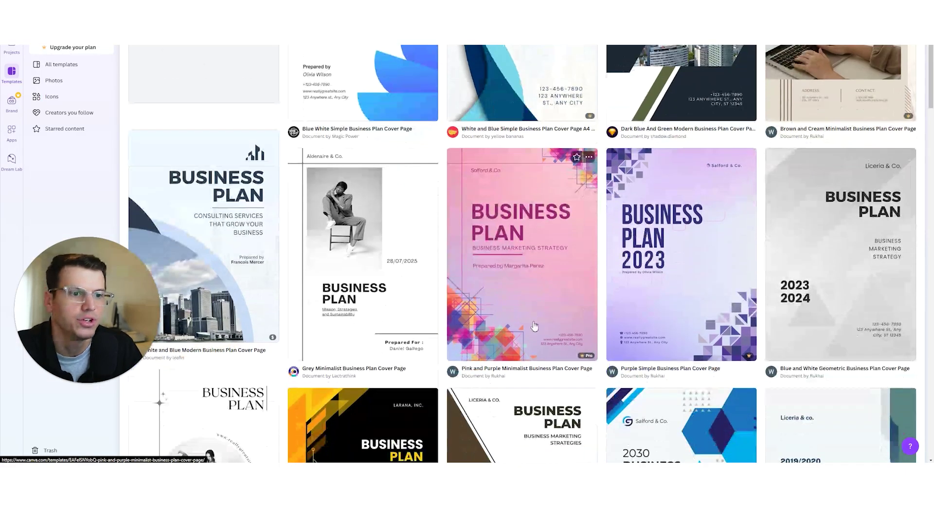
scroll(409, 146, up, 3)
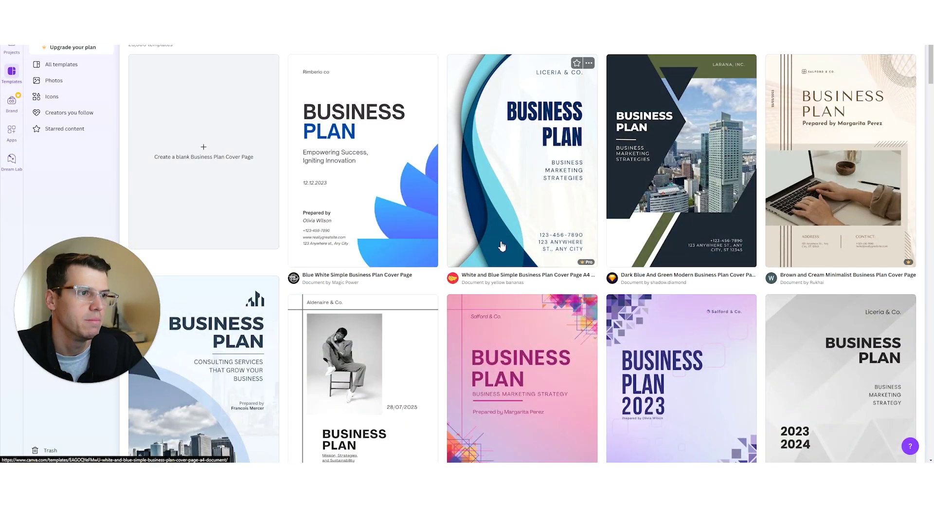
click(419, 175)
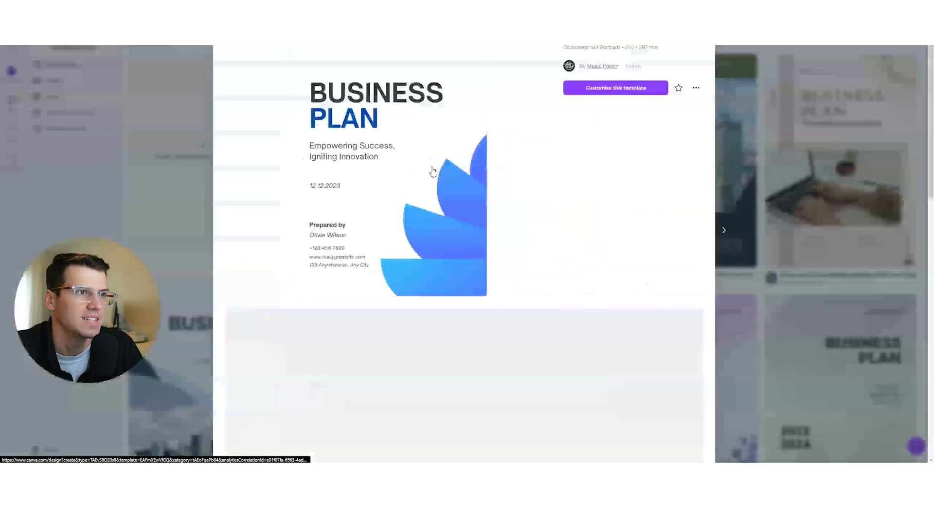
click(740, 243)
scroll(741, 248, down, 5)
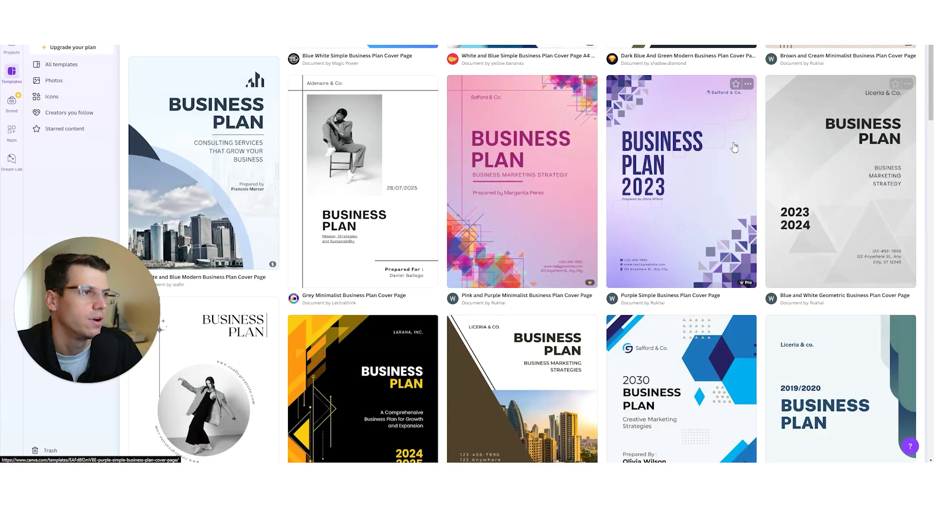
- Open the options for Canva's Blue and White Geometric template
click(907, 84)
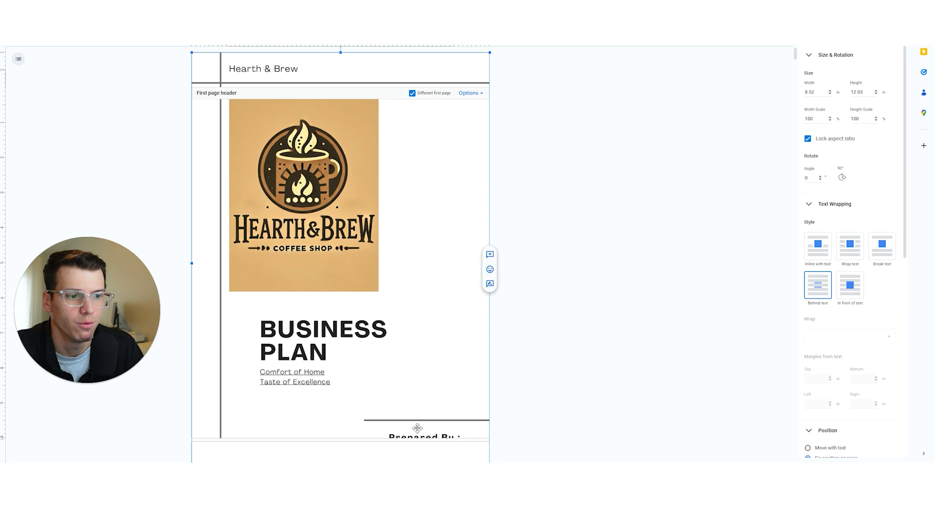
scroll(523, 386, down, 3)
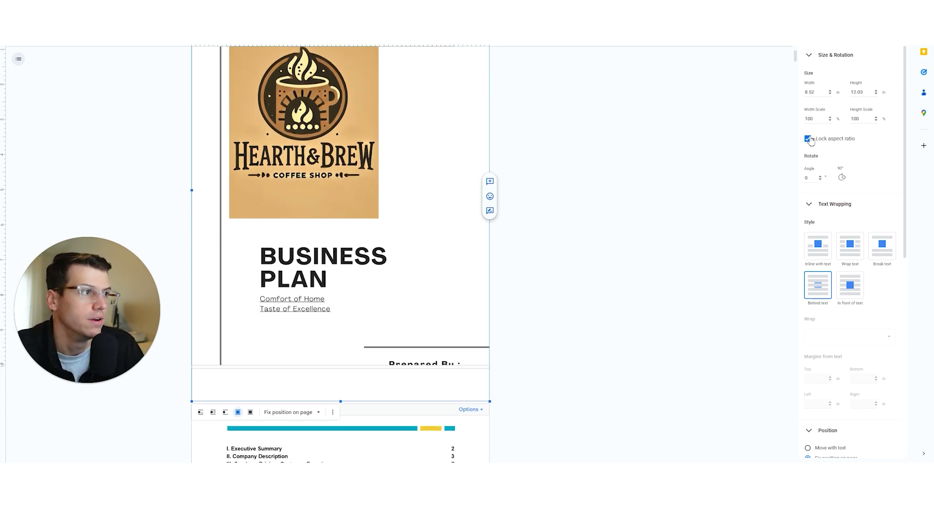
scroll(371, 331, up, 2)
scroll(395, 328, up, 2)
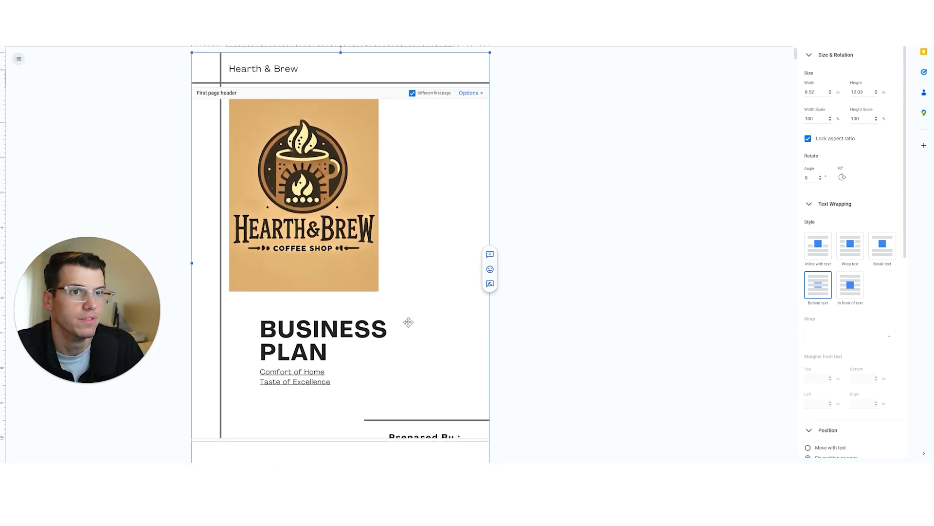
scroll(409, 323, down, 3)
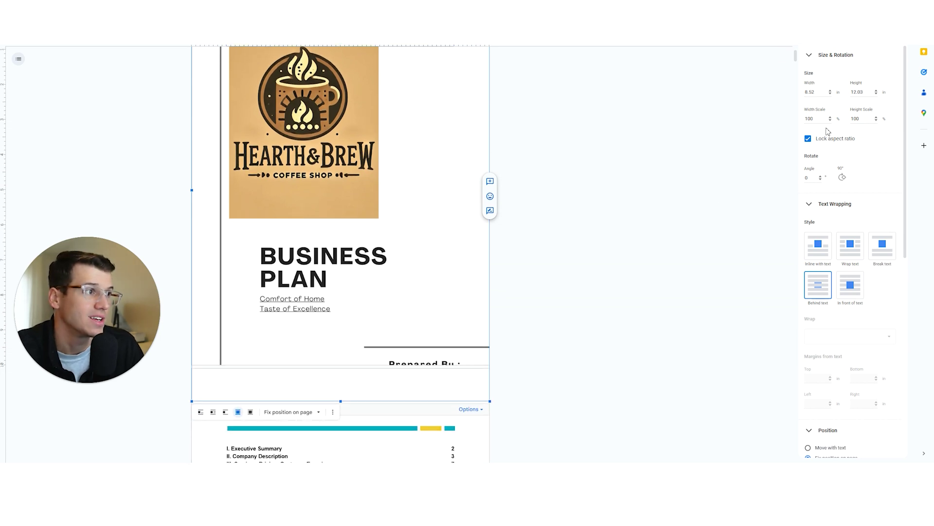
- Shrink the Docs cover image to about 10.88 in tall by dragging its bottom handle, then deselect it
drag(341, 401, 340, 360)
scroll(418, 328, down, 2)
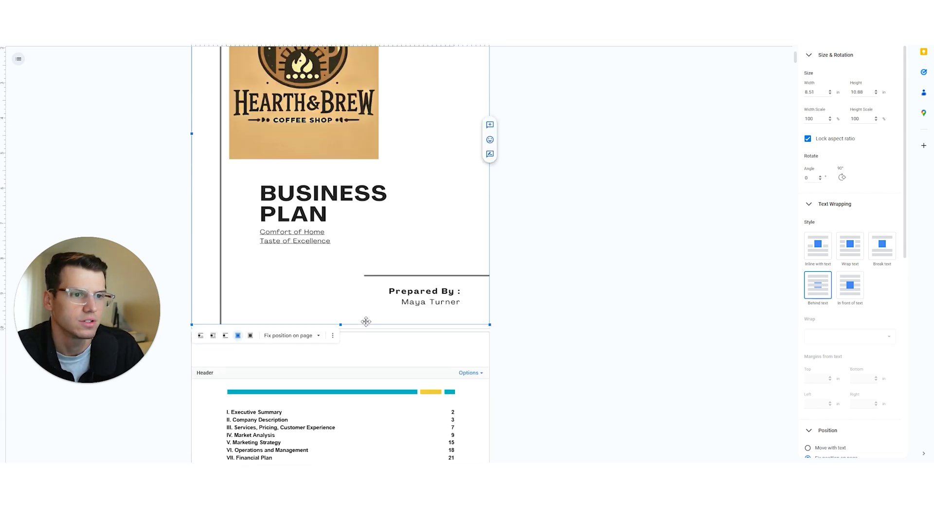
click(559, 292)
scroll(545, 345, up, 3)
scroll(522, 358, down, 3)
scroll(331, 328, up, 3)
click(330, 237)
click(274, 285)
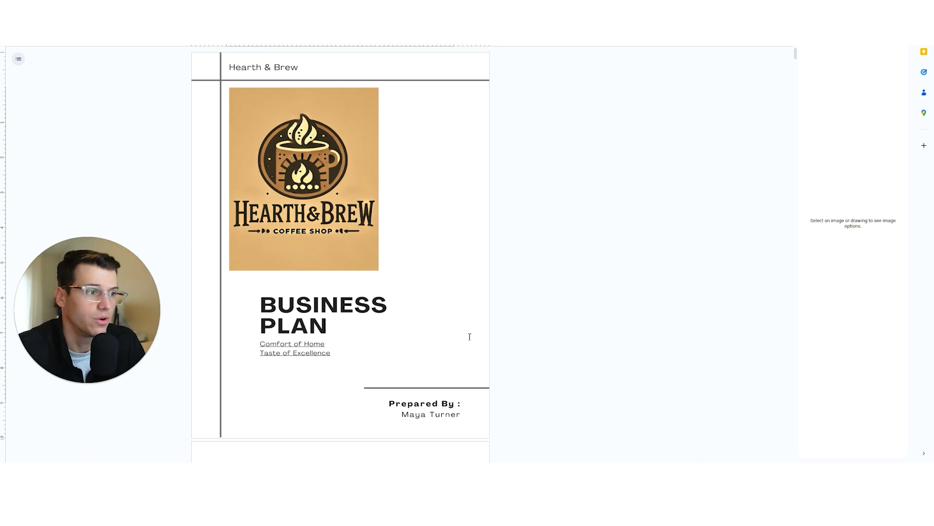
scroll(505, 230, down, 4)
scroll(499, 232, up, 4)
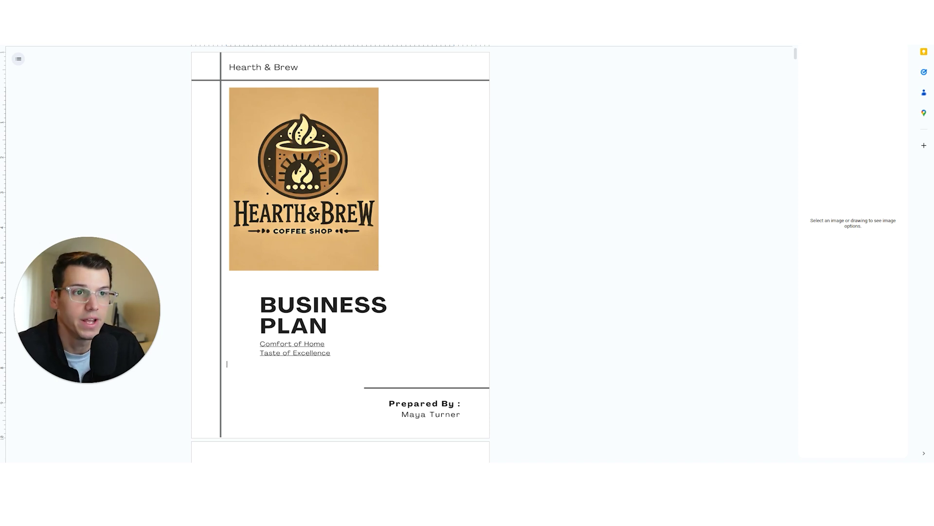
click(322, 146)
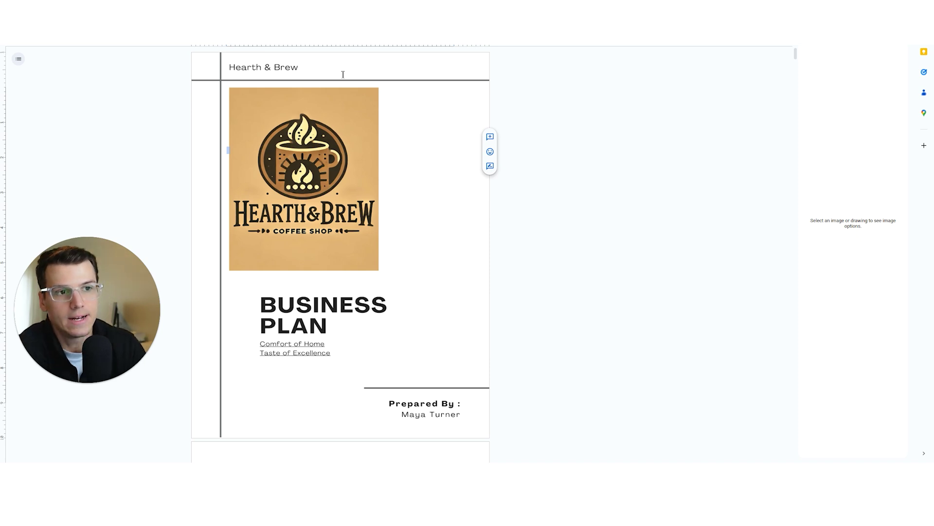
click(313, 166)
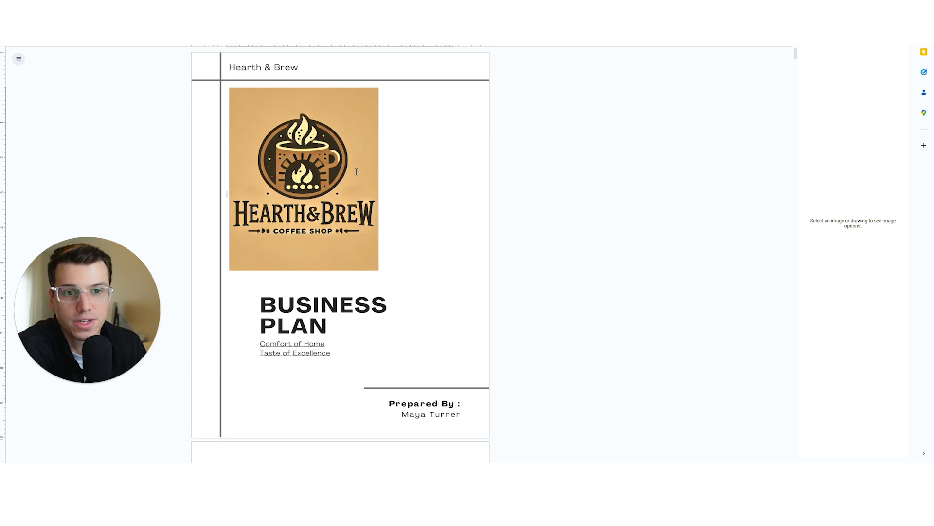
scroll(416, 263, down, 1)
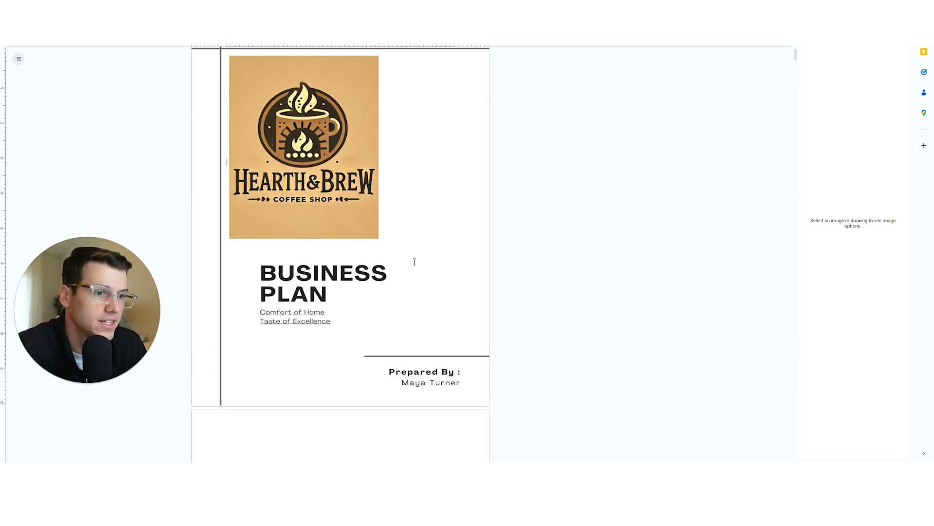
scroll(414, 261, up, 1)
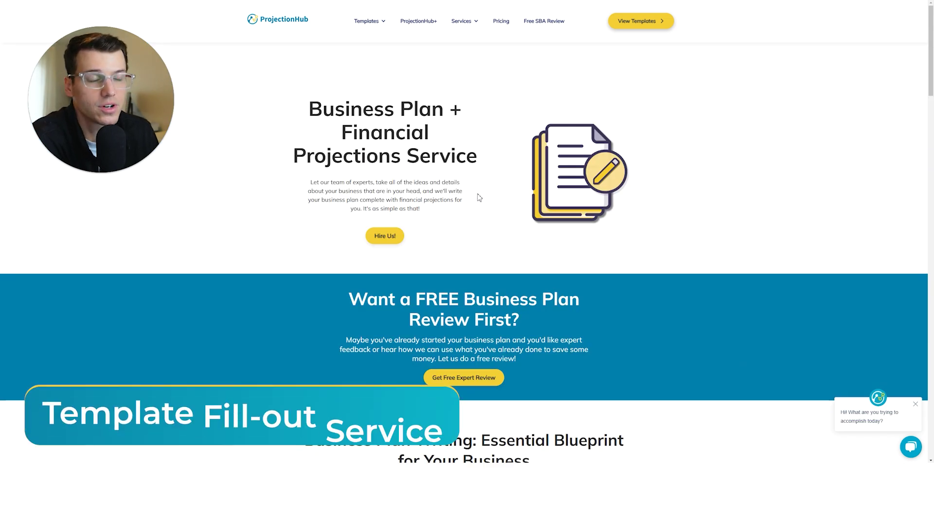
- Scroll through ProjectionHub's Business Plan + Financial Projections Service page
scroll(438, 214, down, 2)
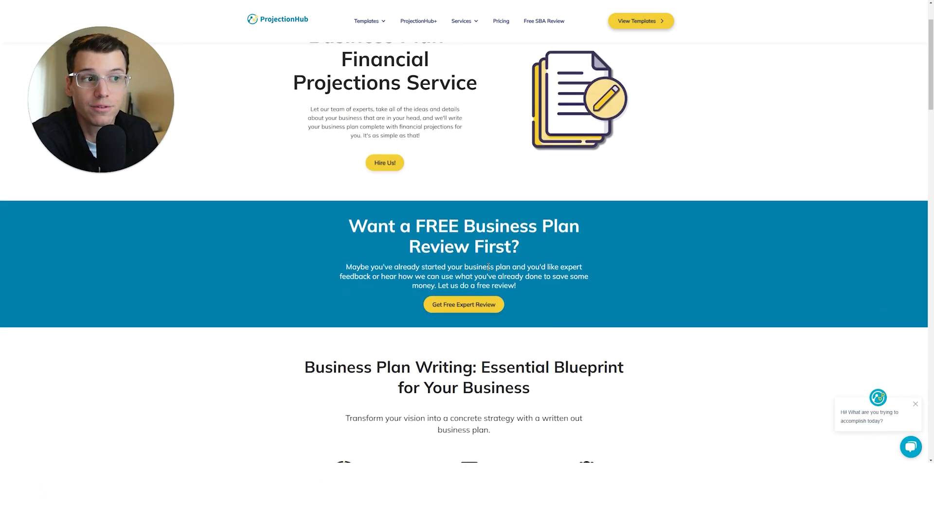
scroll(468, 257, up, 2)
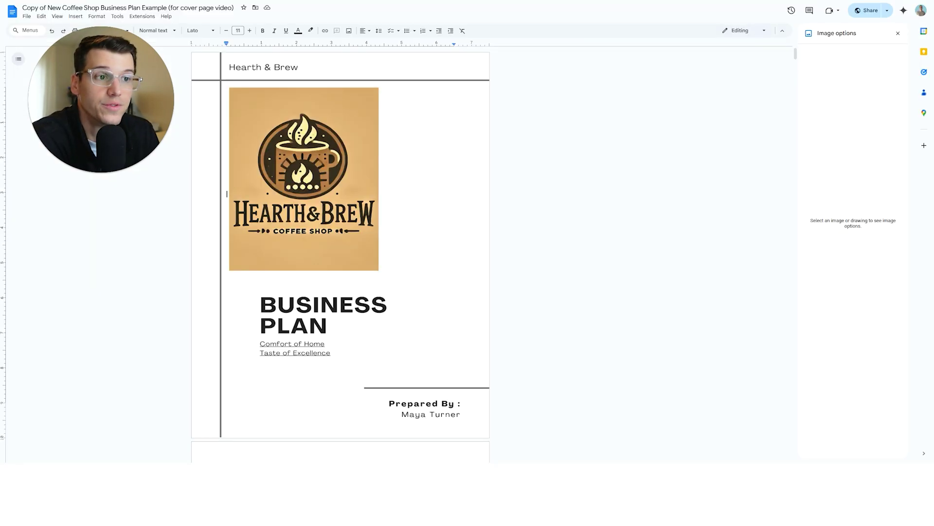
- Scroll the Google Docs plan to review the Hearth & Brew cover above the table of contents
scroll(381, 246, down, 9)
scroll(381, 247, up, 7)
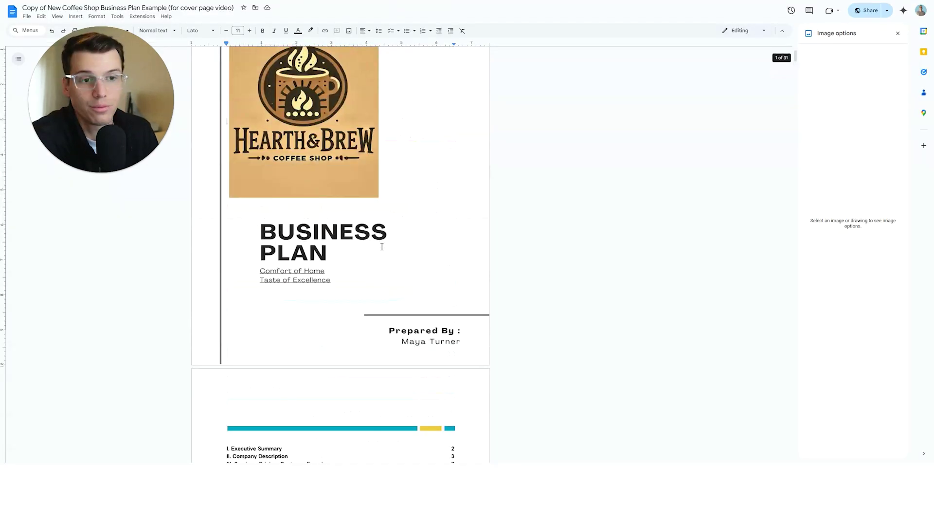